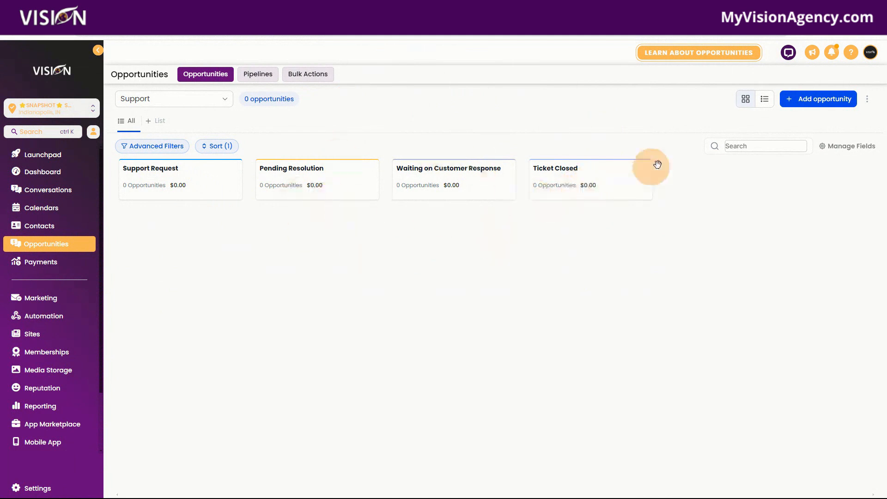
Open the Support form in the form builder, review its fields and integration options, and return to the forms list
{"action": "left_click", "coordinate": [37, 339]}
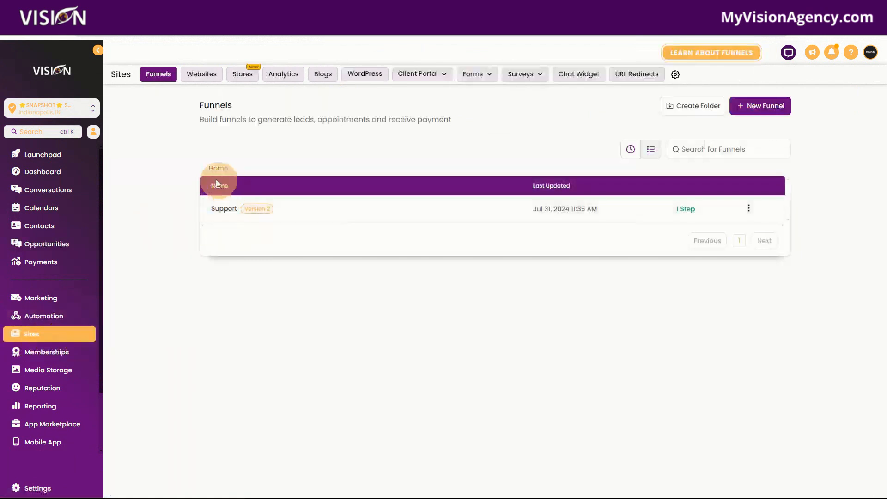
{"action": "left_click", "coordinate": [472, 75]}
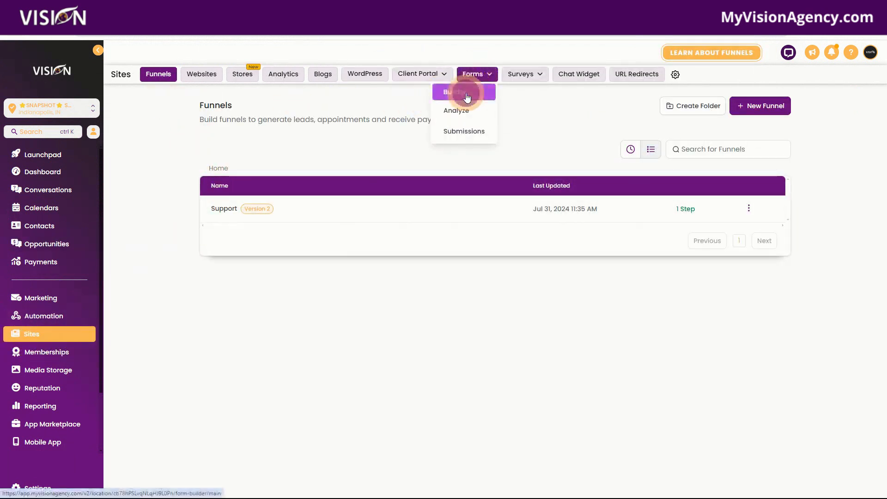
{"action": "left_click", "coordinate": [469, 100]}
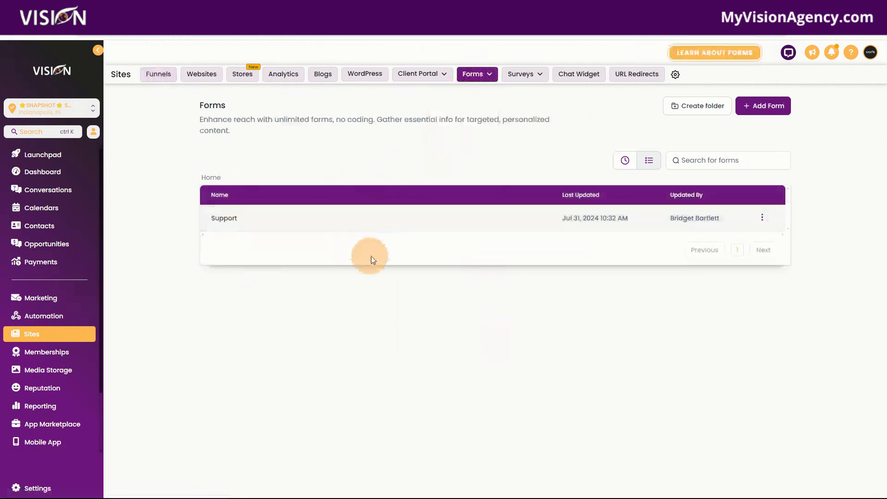
{"action": "left_click", "coordinate": [226, 217]}
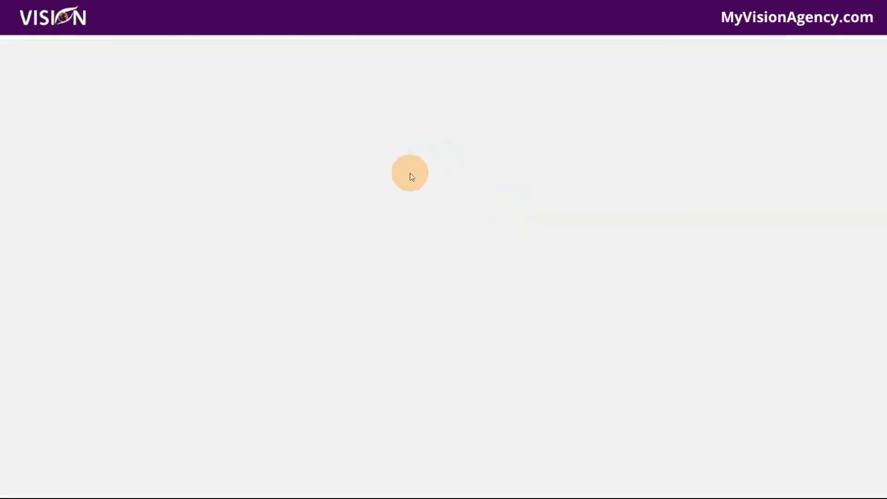
{"action": "left_click", "coordinate": [827, 52]}
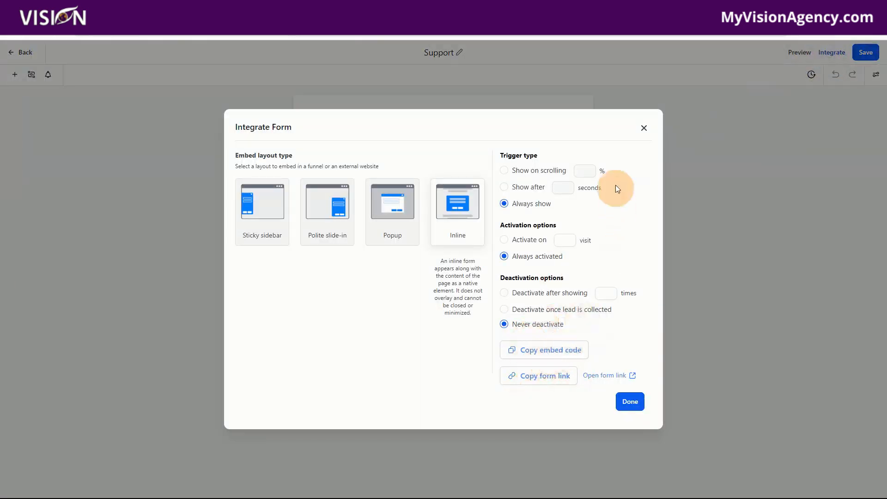
{"action": "left_click", "coordinate": [649, 130]}
{"action": "left_click", "coordinate": [24, 53]}
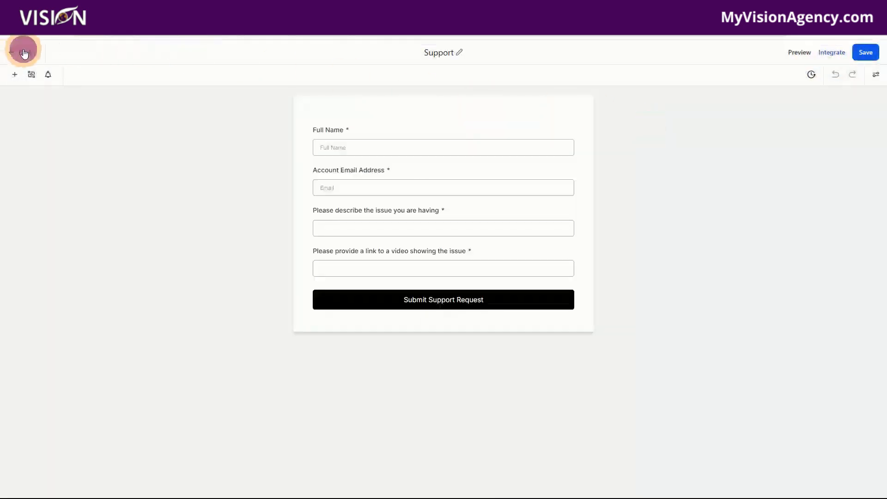
Open the Support funnel, review its step publishing details and domain settings, and return to the funnel steps
{"action": "left_click", "coordinate": [157, 77]}
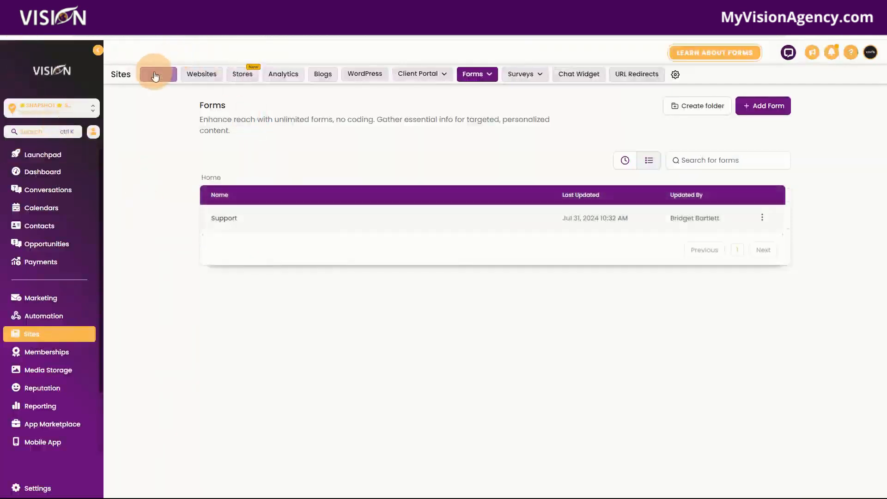
{"action": "left_click", "coordinate": [222, 210]}
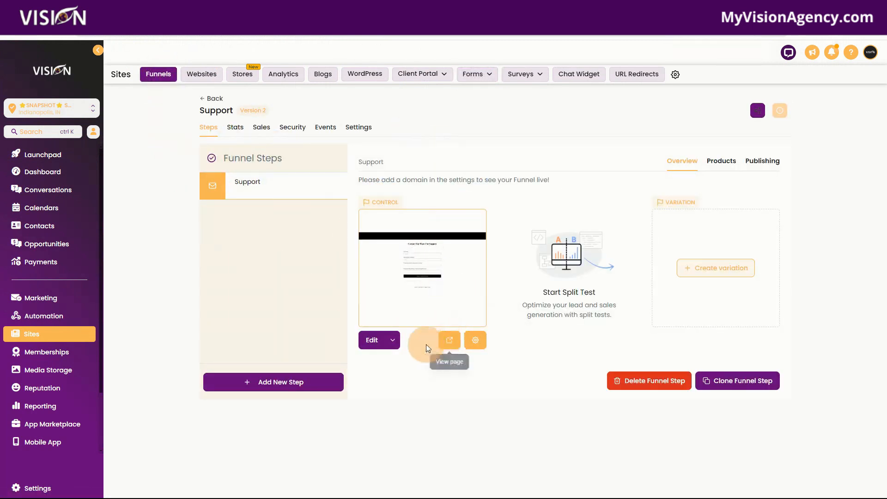
{"action": "left_click", "coordinate": [760, 160]}
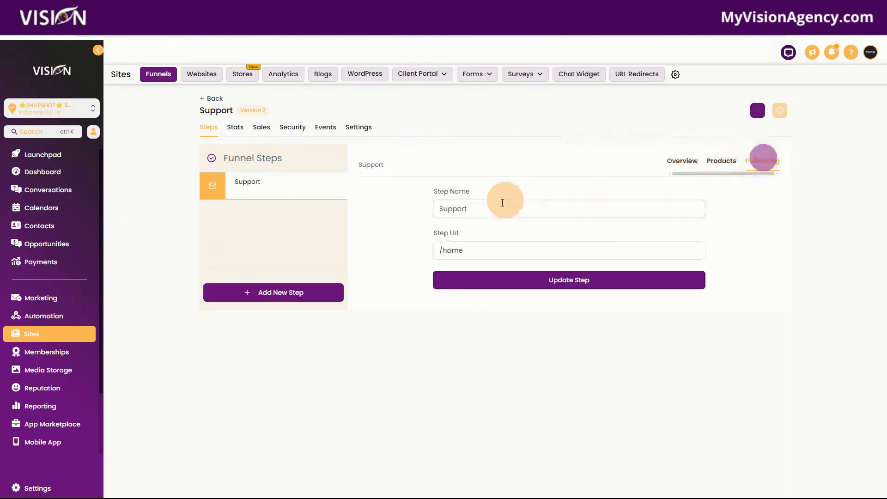
{"action": "left_click", "coordinate": [360, 127]}
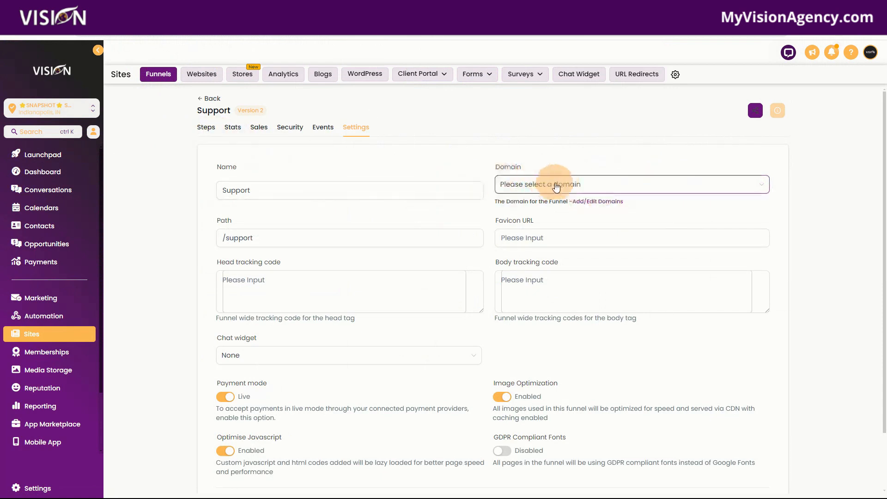
{"action": "left_click", "coordinate": [207, 127]}
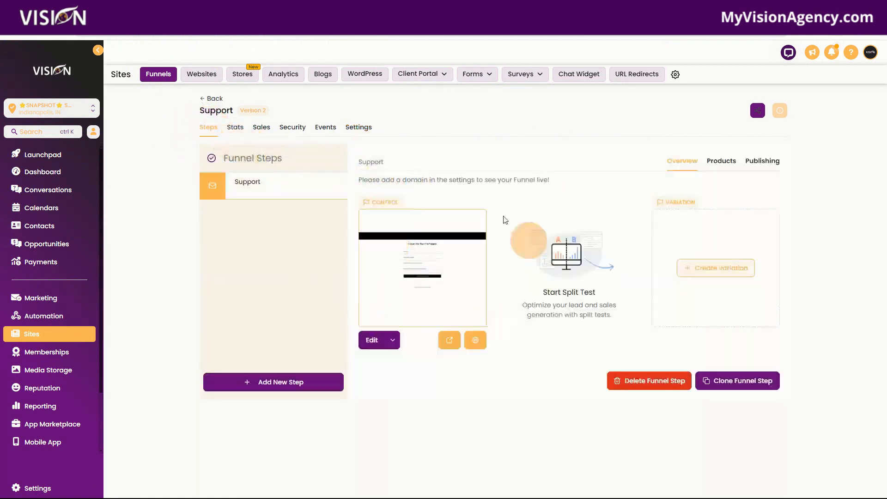
View the Support funnel page and fill in the customer's full name and account email address on its form
{"action": "left_click", "coordinate": [450, 340]}
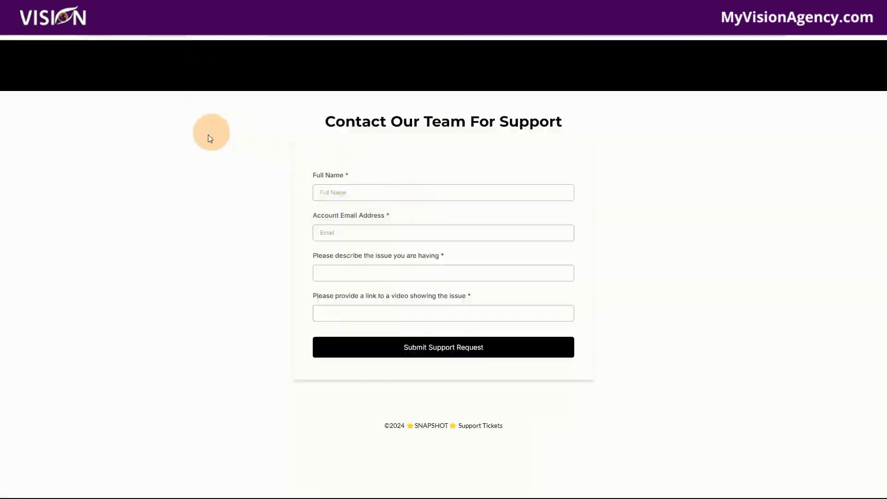
{"action": "left_click", "coordinate": [348, 191]}
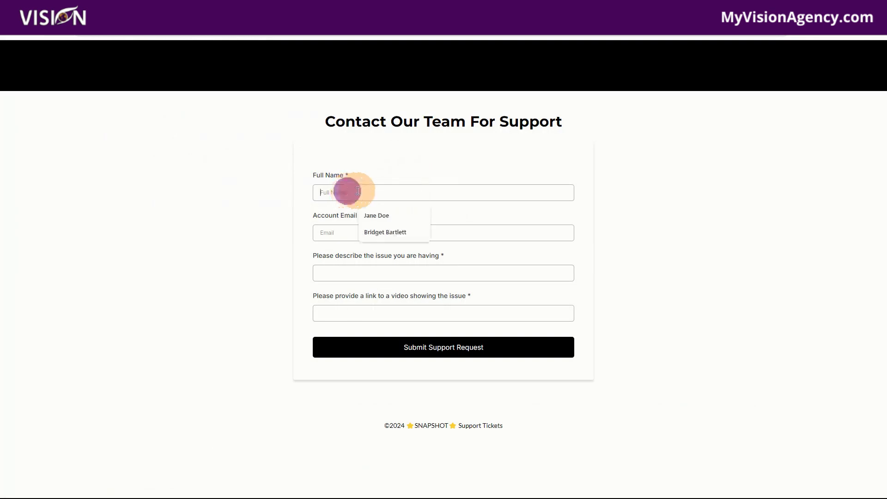
{"action": "left_click", "coordinate": [385, 215]}
{"action": "left_click", "coordinate": [344, 233]}
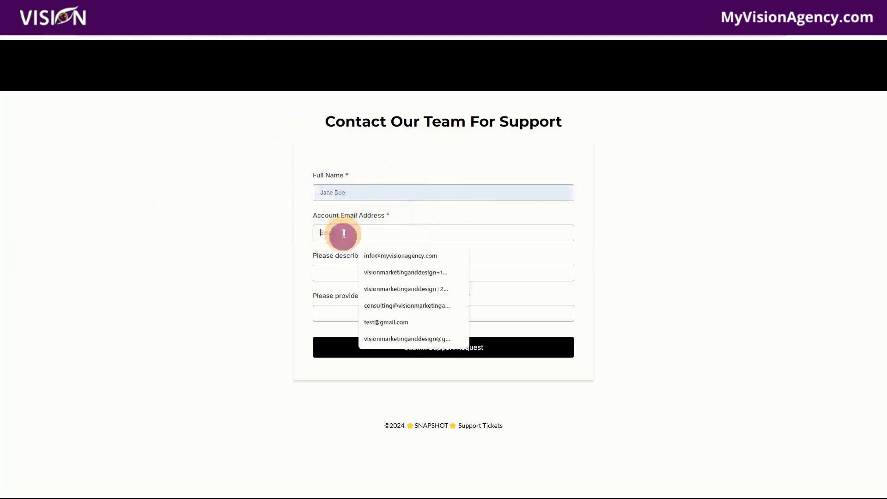
{"action": "left_click", "coordinate": [392, 272]}
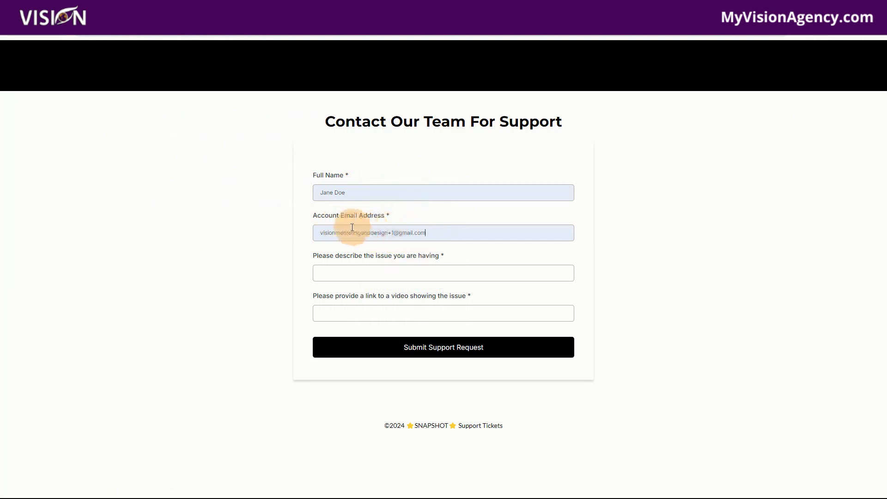
{"action": "left_click_drag", "start_coordinate": [312, 231], "coordinate": [450, 240]}
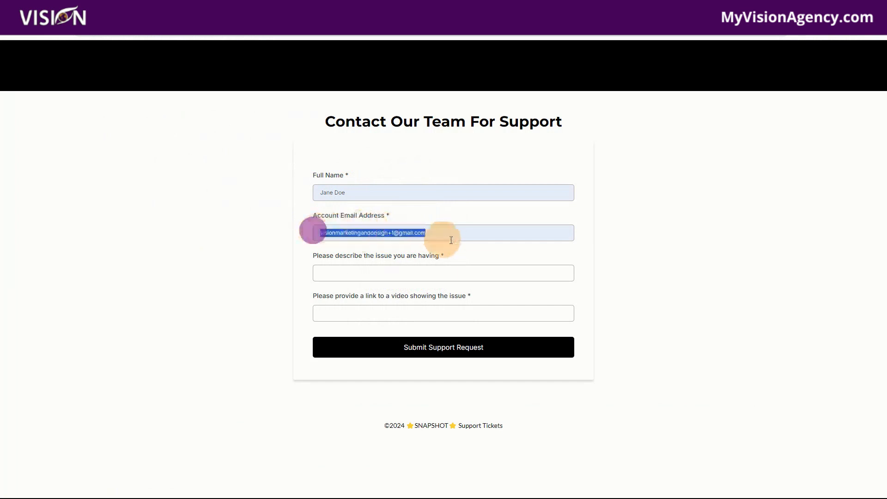
{"action": "left_click", "coordinate": [390, 230]}
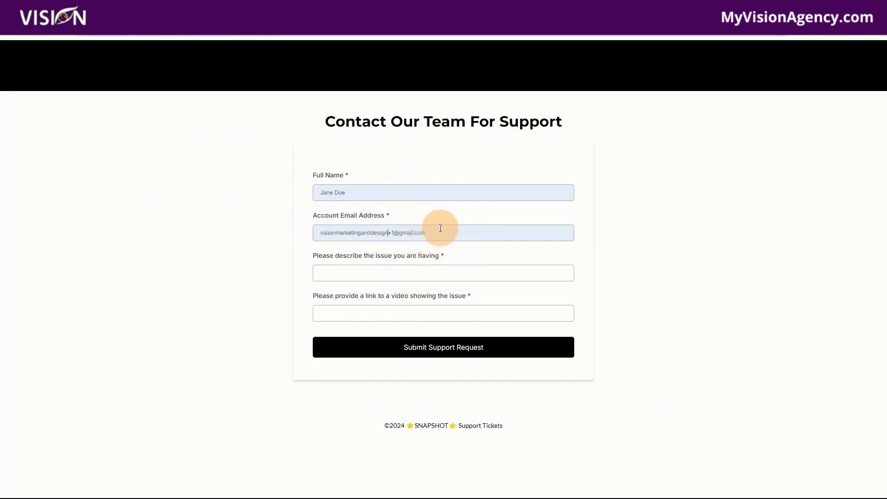
{"action": "left_click", "coordinate": [337, 271]}
{"action": "left_click", "coordinate": [387, 295]}
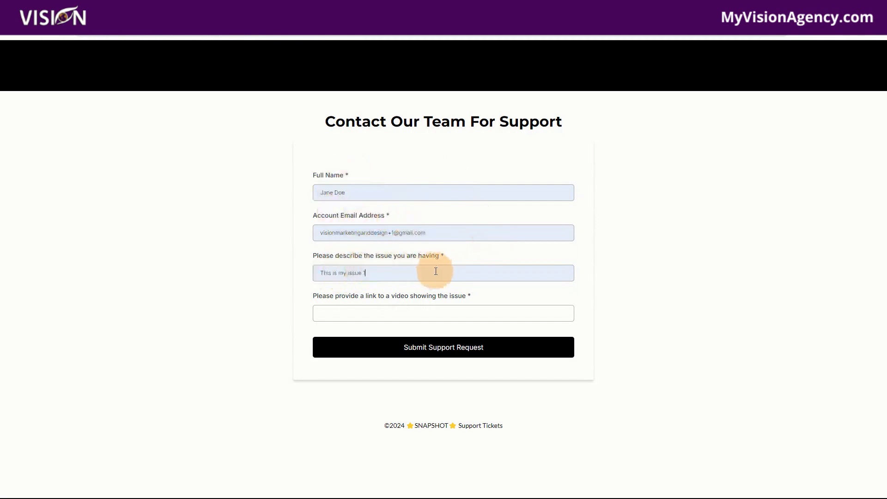
{"action": "left_click", "coordinate": [354, 315]}
{"action": "left_click", "coordinate": [385, 335]}
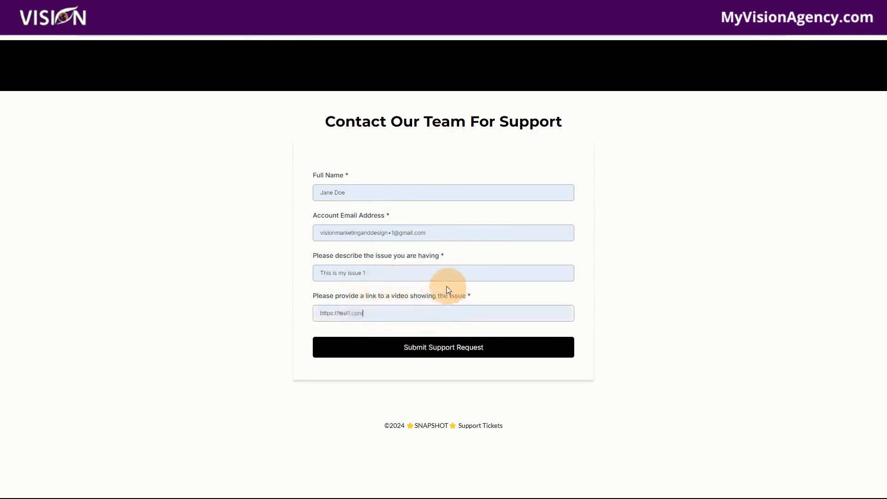
{"action": "left_click", "coordinate": [434, 349]}
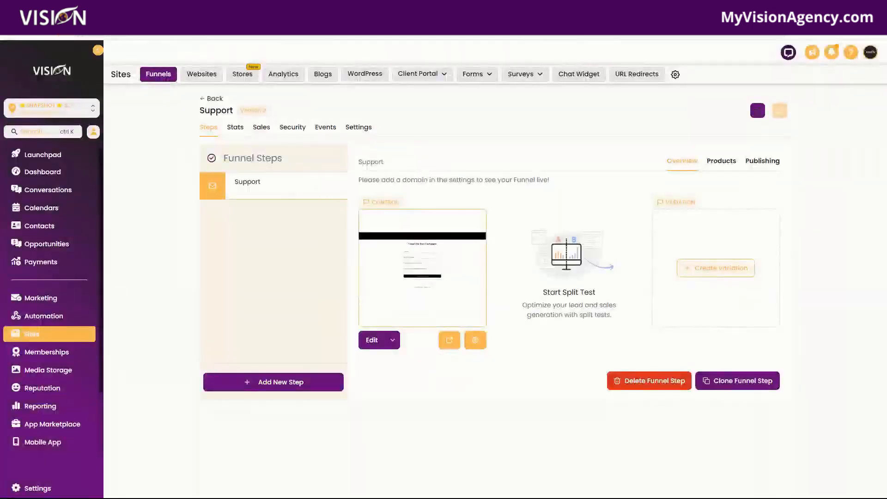
Open the Ticket 1 opportunity in the Support Request stage of the Support pipeline
{"action": "left_click", "coordinate": [44, 244]}
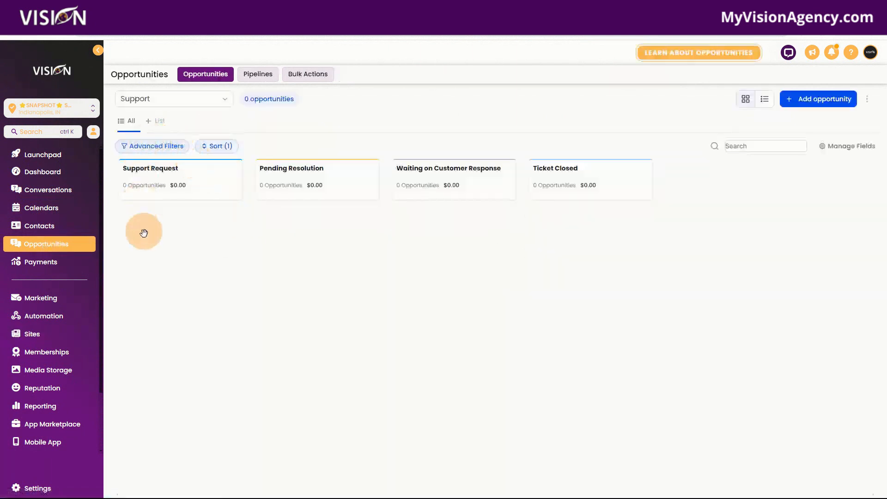
{"action": "left_click", "coordinate": [46, 36]}
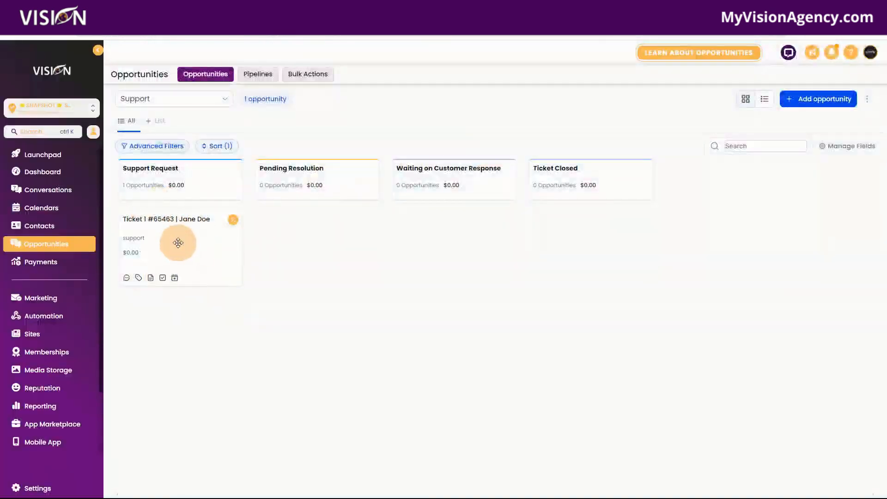
{"action": "left_click", "coordinate": [178, 239]}
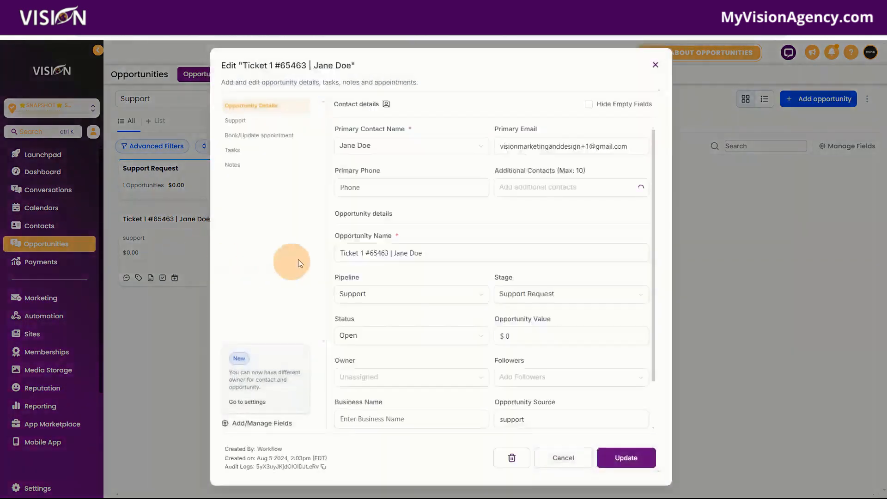
Examine the ticket number, support URL and support issue fields in Ticket 1's Support section, and close the opportunity
{"action": "left_click", "coordinate": [279, 124]}
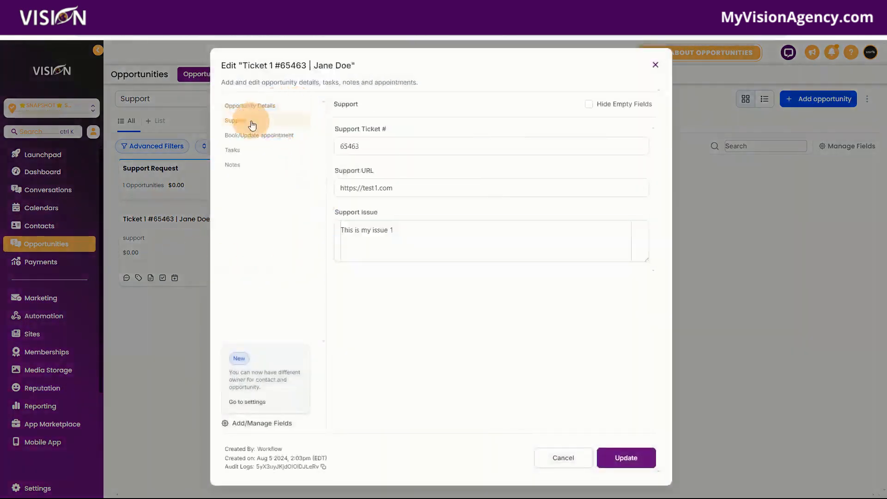
{"action": "left_click", "coordinate": [373, 148]}
{"action": "left_click_drag", "start_coordinate": [372, 148], "coordinate": [326, 147]}
{"action": "left_click_drag", "start_coordinate": [406, 184], "coordinate": [307, 187]}
{"action": "left_click", "coordinate": [418, 237]}
{"action": "left_click_drag", "start_coordinate": [377, 236], "coordinate": [321, 234]}
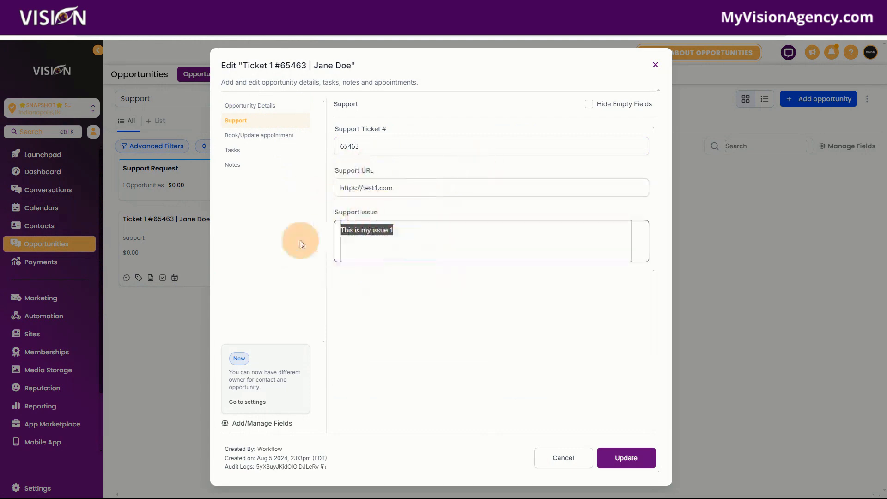
{"action": "left_click", "coordinate": [647, 66]}
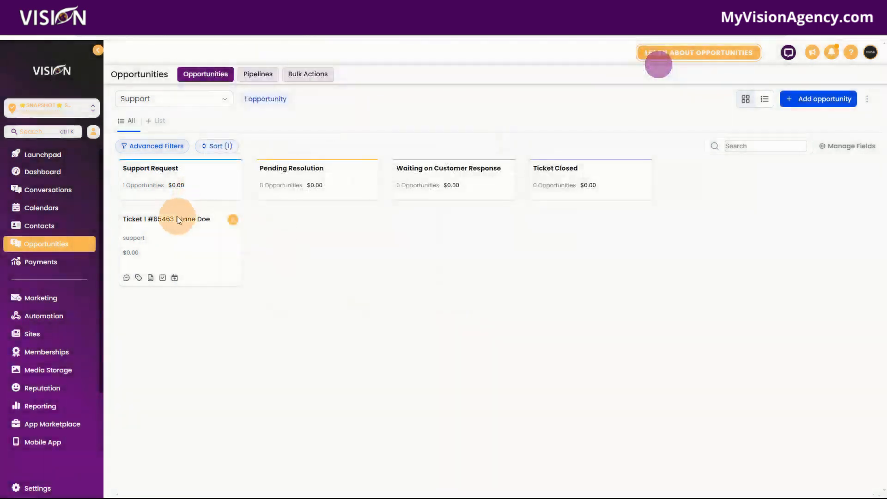
Open the contact record linked to Ticket 1 and review its support ticket fields
{"action": "left_click", "coordinate": [174, 223]}
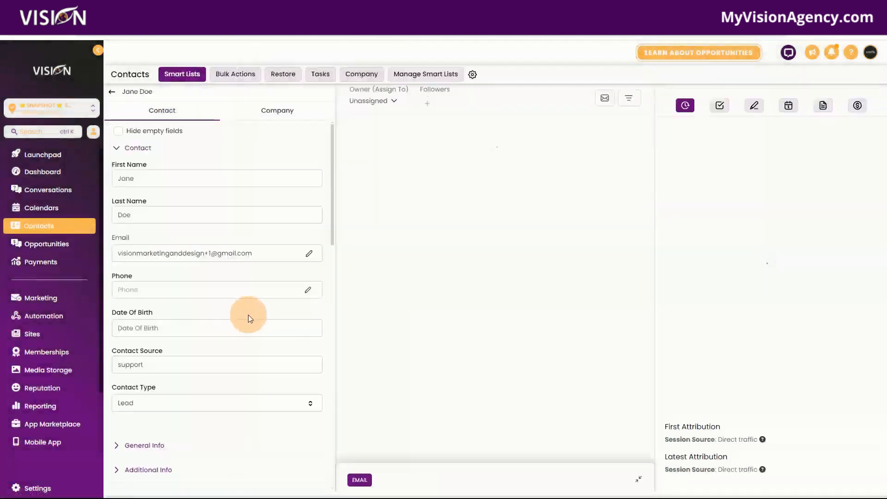
{"action": "scroll", "coordinate": [242, 316], "scroll_direction": "down", "scroll_amount": 3}
{"action": "scroll", "coordinate": [239, 318], "scroll_direction": "down", "scroll_amount": 5}
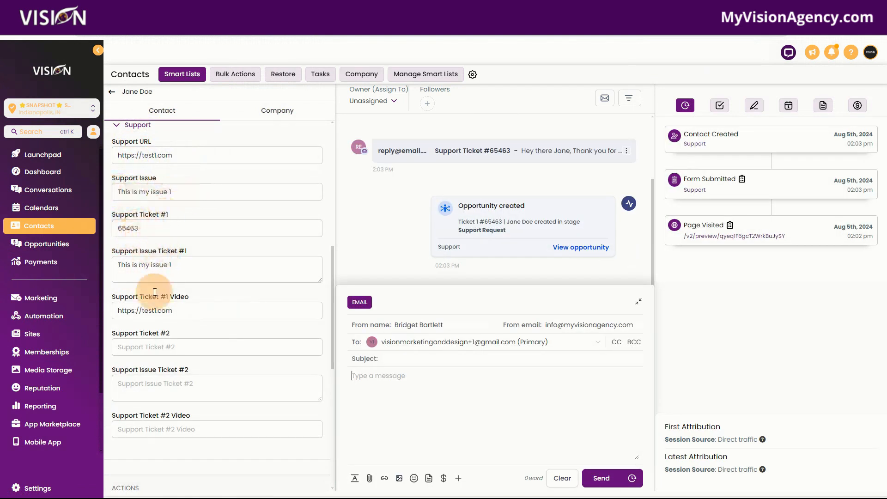
Return to the support page with a blank form and enter the same customer's full name and account email address
{"action": "left_click", "coordinate": [53, 250]}
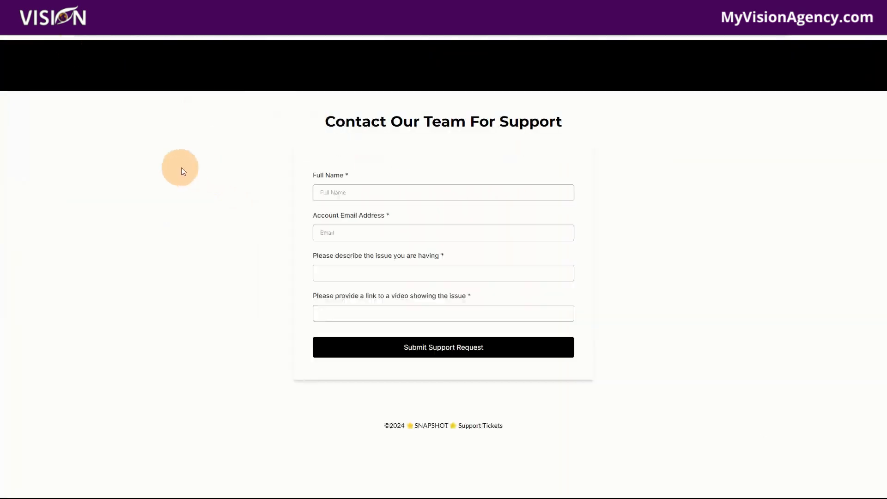
{"action": "left_click", "coordinate": [376, 192]}
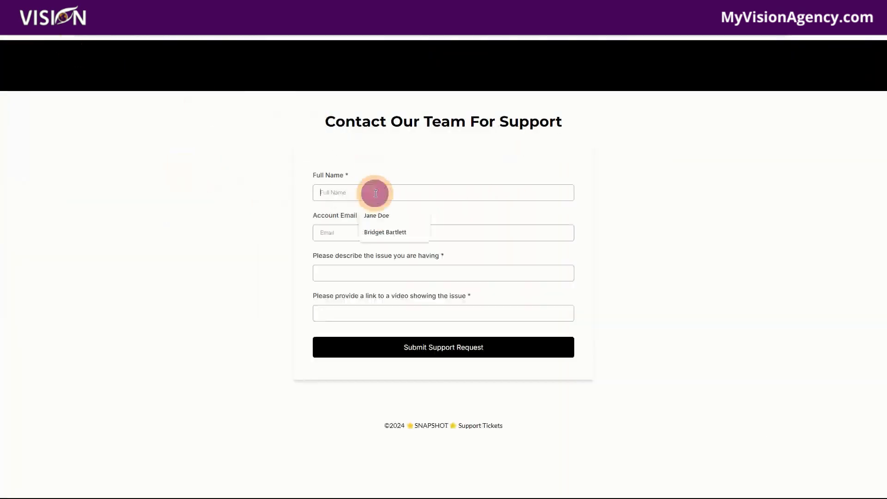
{"action": "left_click", "coordinate": [396, 210]}
{"action": "left_click", "coordinate": [359, 232]}
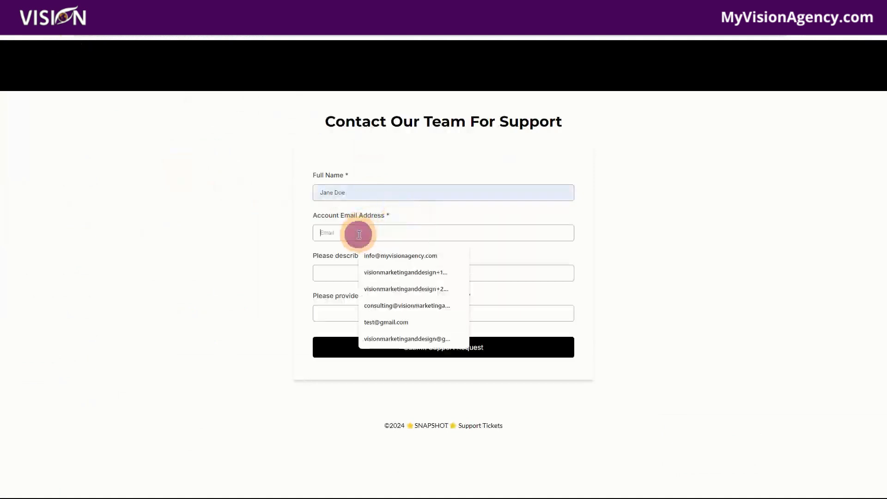
{"action": "left_click", "coordinate": [373, 267]}
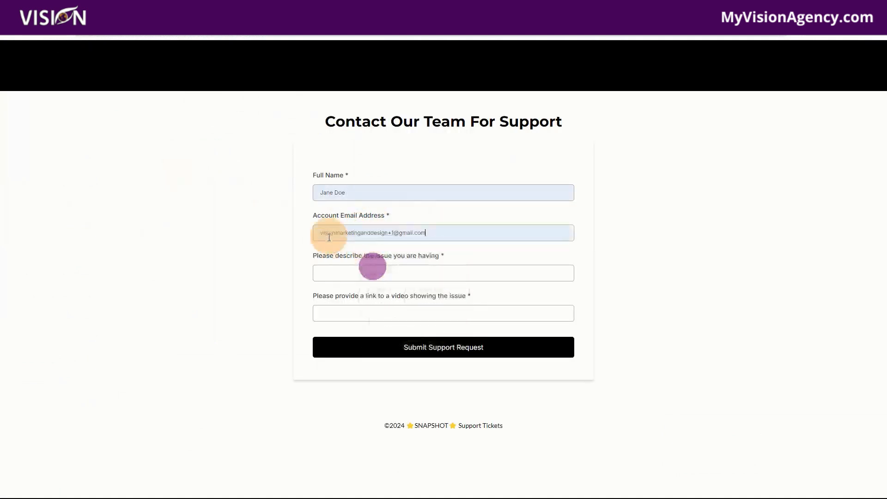
{"action": "left_click", "coordinate": [328, 273]}
{"action": "left_click", "coordinate": [382, 313]}
{"action": "left_click", "coordinate": [337, 314]}
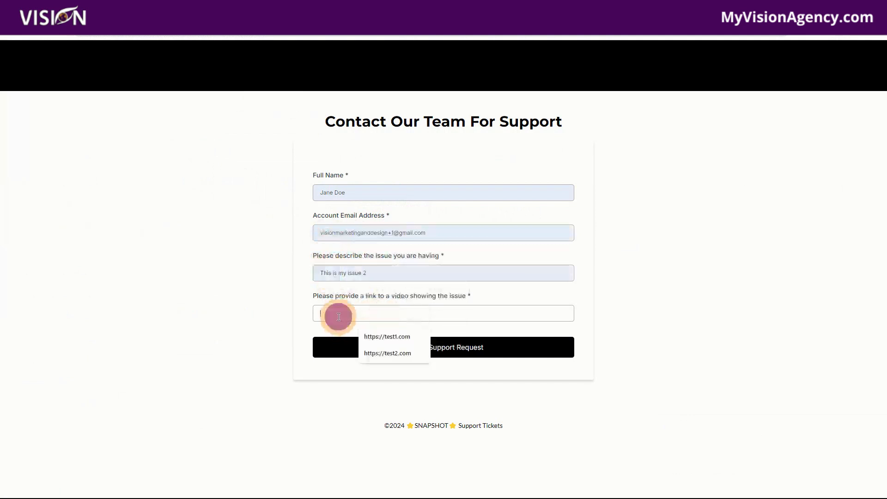
{"action": "left_click", "coordinate": [381, 352]}
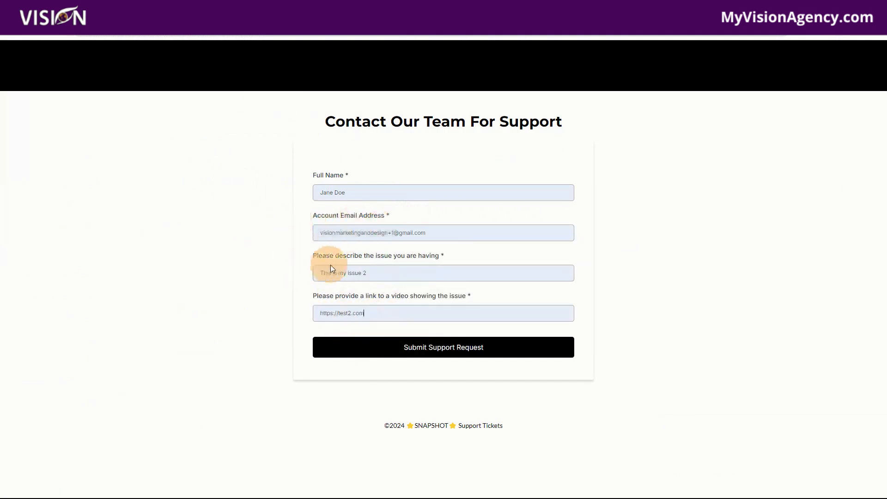
{"action": "left_click_drag", "start_coordinate": [441, 235], "coordinate": [252, 240]}
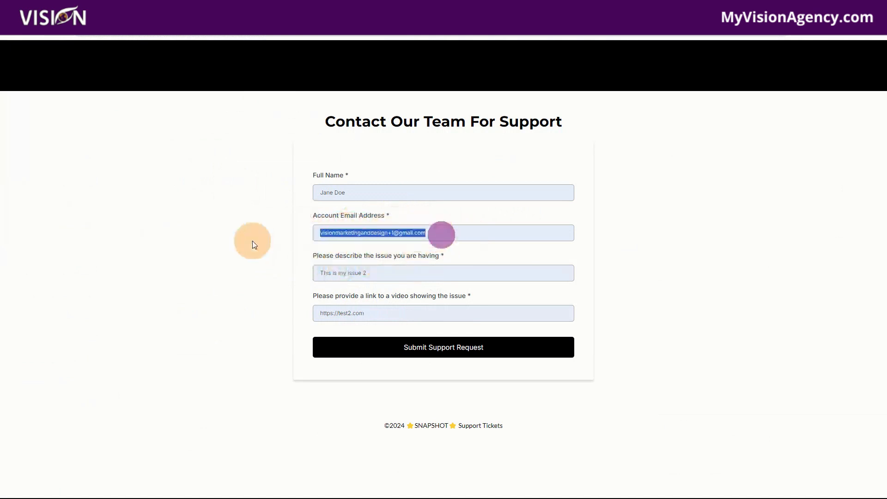
{"action": "left_click_drag", "start_coordinate": [397, 278], "coordinate": [291, 269]}
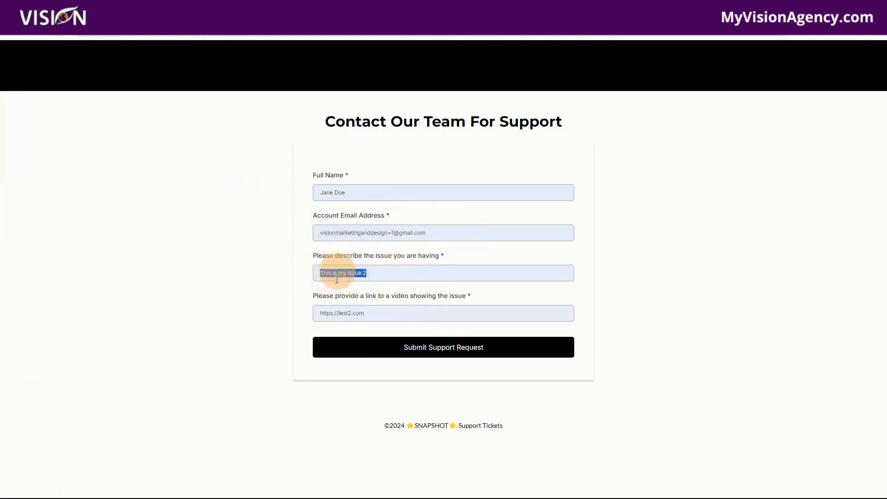
{"action": "left_click", "coordinate": [400, 330]}
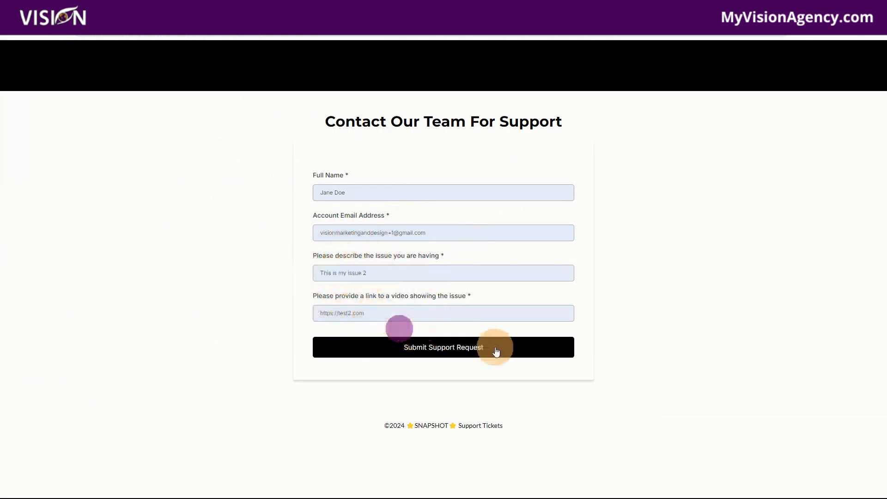
{"action": "left_click", "coordinate": [454, 348]}
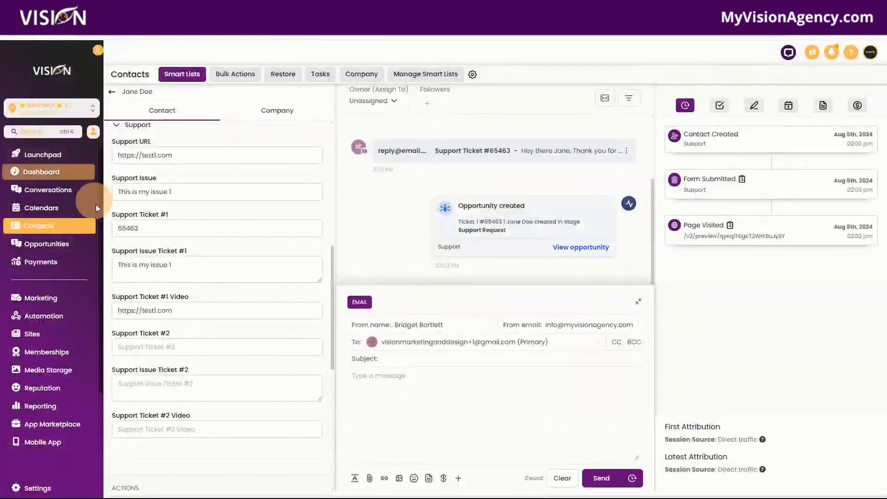
Reload the customer's contact record and review the number, issue and video fields for Support Ticket #2
{"action": "left_click", "coordinate": [46, 38]}
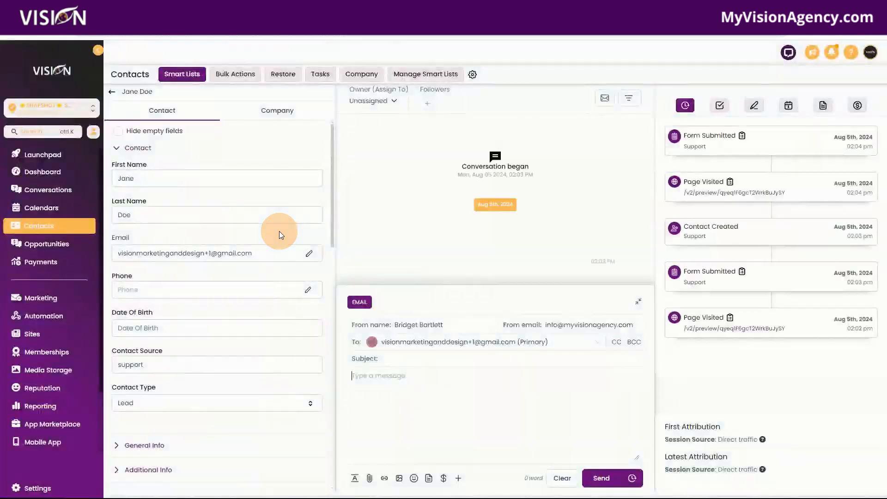
{"action": "scroll", "coordinate": [249, 346], "scroll_direction": "down", "scroll_amount": 10}
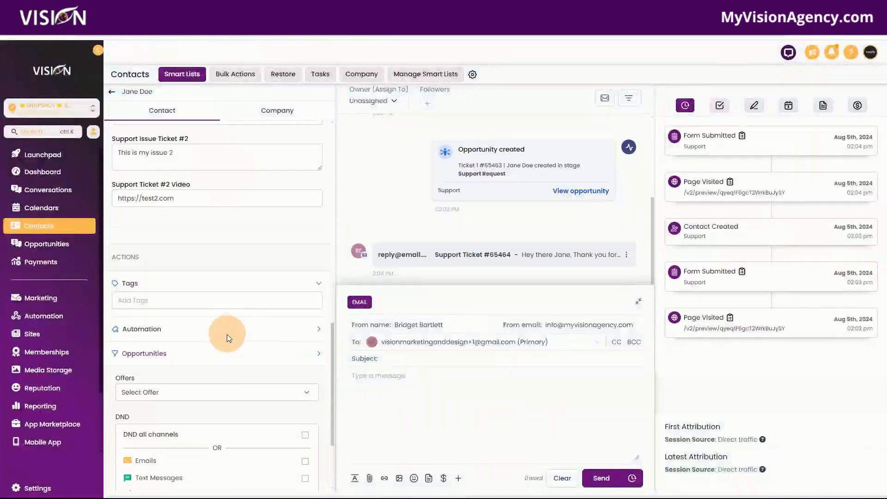
{"action": "scroll", "coordinate": [227, 334], "scroll_direction": "up", "scroll_amount": 5}
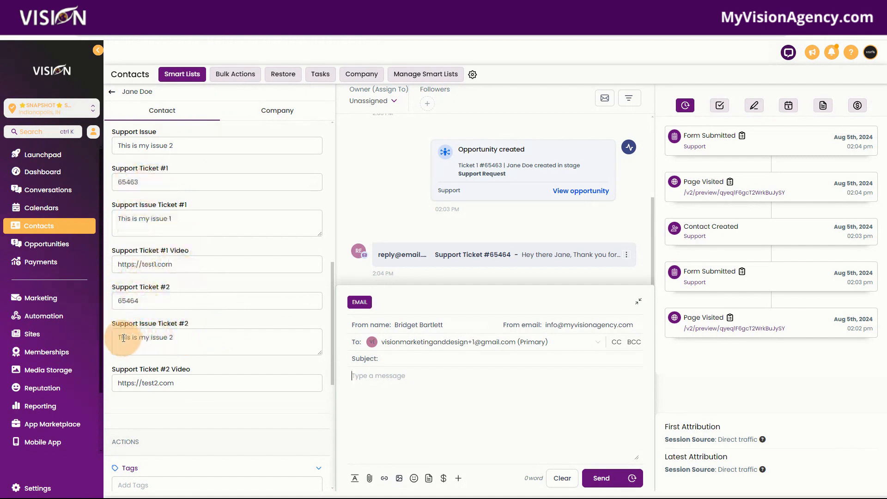
Move the Ticket 1 opportunity in the Support pipeline to Pending Resolution, and on to Waiting on Customer Response
{"action": "left_click", "coordinate": [60, 245]}
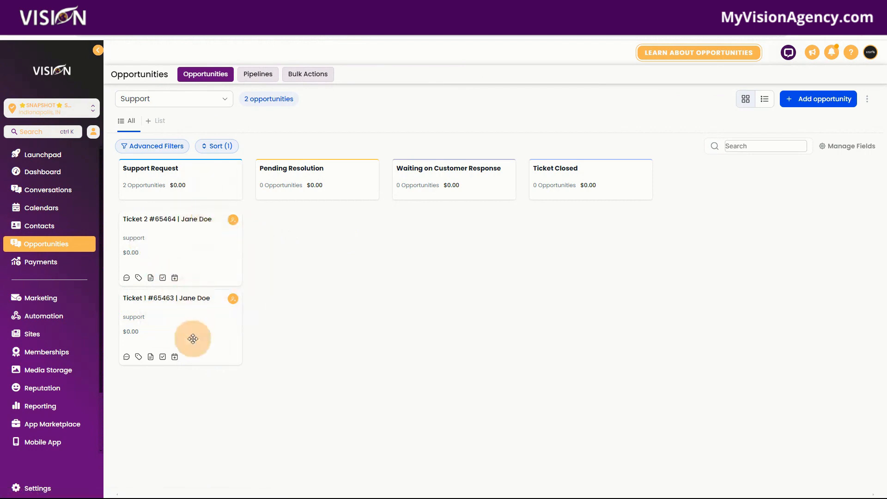
{"action": "left_click_drag", "start_coordinate": [191, 326], "coordinate": [307, 231]}
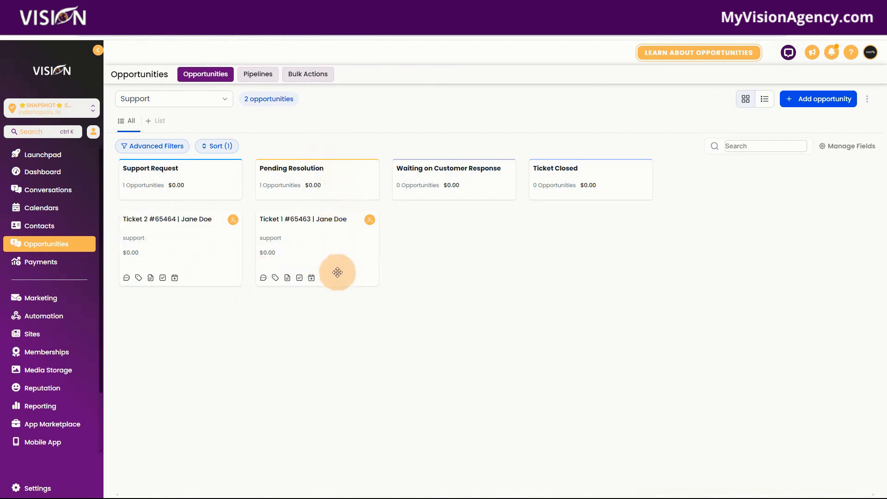
{"action": "left_click_drag", "start_coordinate": [325, 244], "coordinate": [458, 245]}
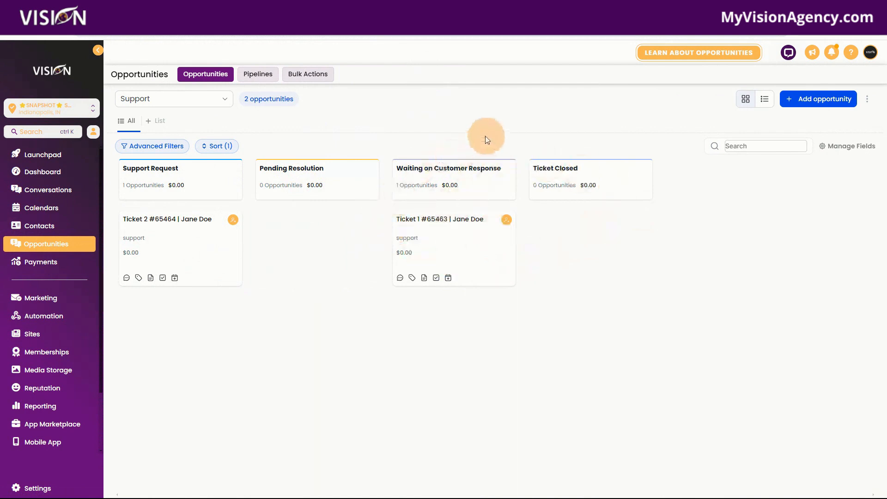
Open the Support workflow and inspect its Support Form Submitted trigger, closing it without changes
{"action": "left_click", "coordinate": [63, 319]}
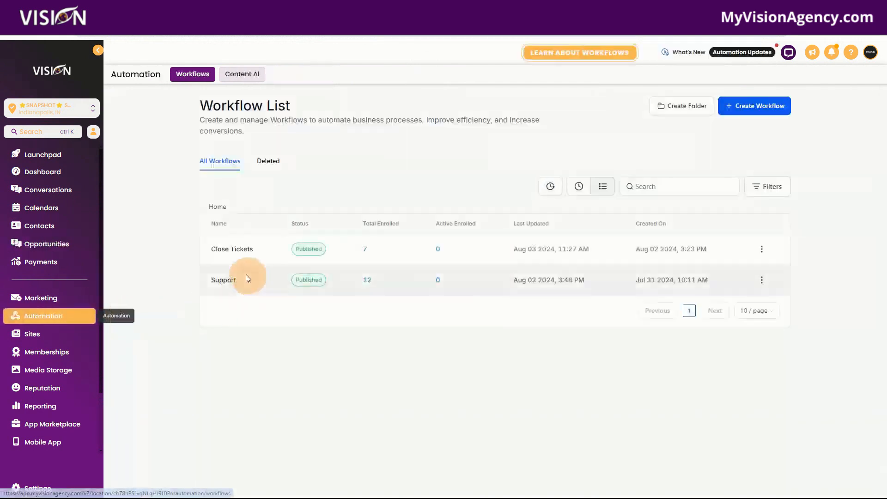
{"action": "left_click", "coordinate": [223, 283]}
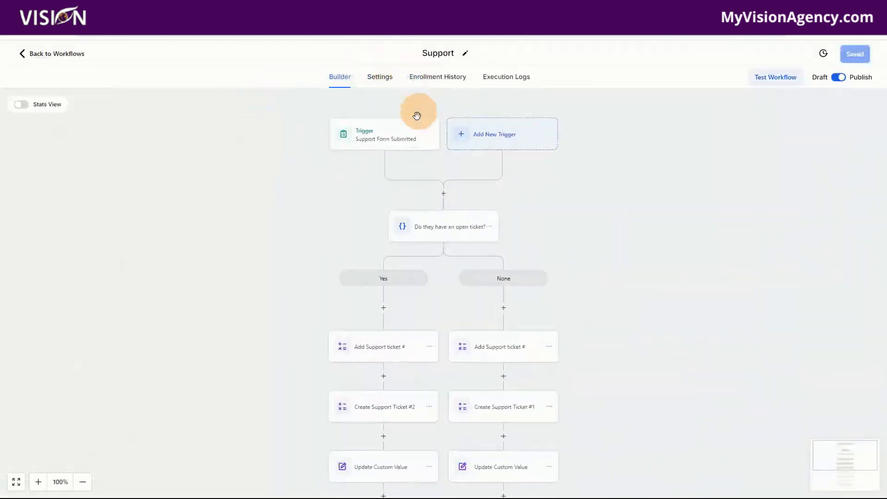
{"action": "left_click", "coordinate": [379, 138]}
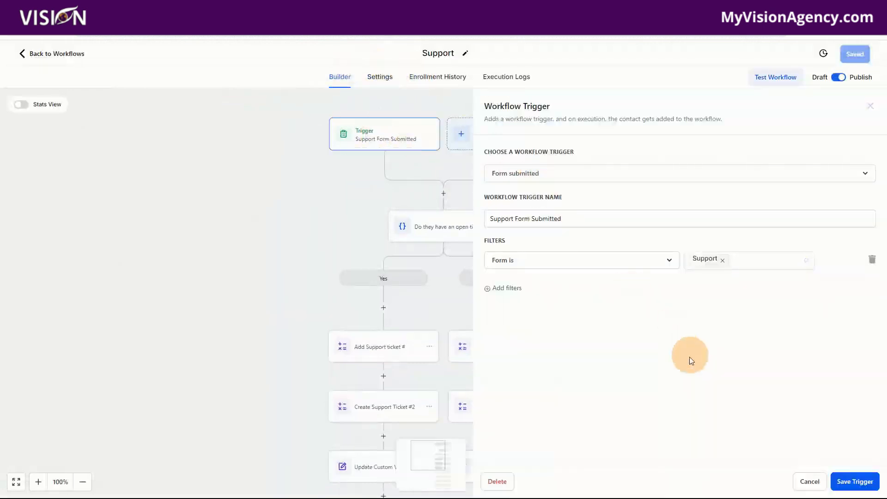
{"action": "left_click", "coordinate": [810, 481]}
Examine the Yes and None branches of the "Do they have an open ticket?" condition, and close it without changes
{"action": "left_click", "coordinate": [450, 232]}
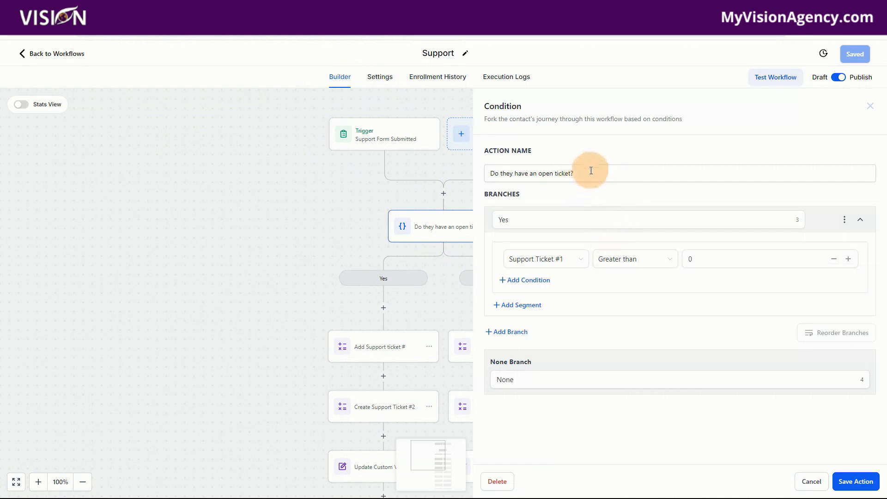
{"action": "left_click_drag", "start_coordinate": [591, 172], "coordinate": [479, 175]}
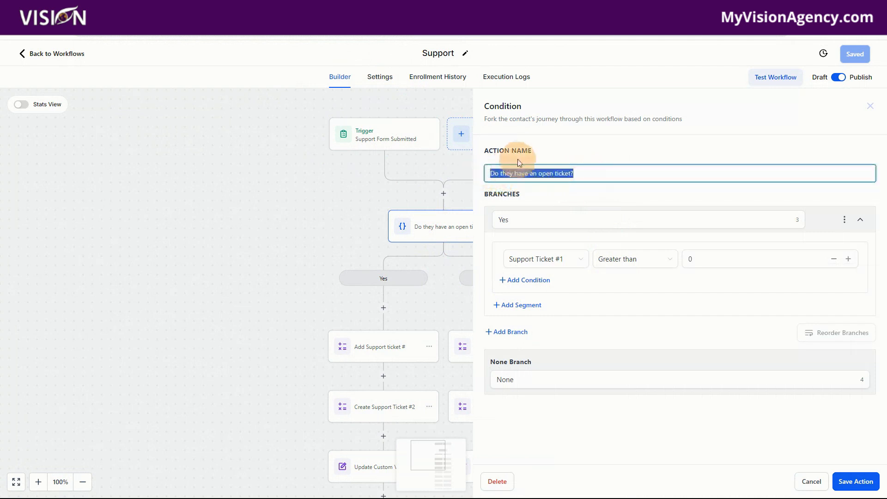
{"action": "left_click", "coordinate": [571, 192]}
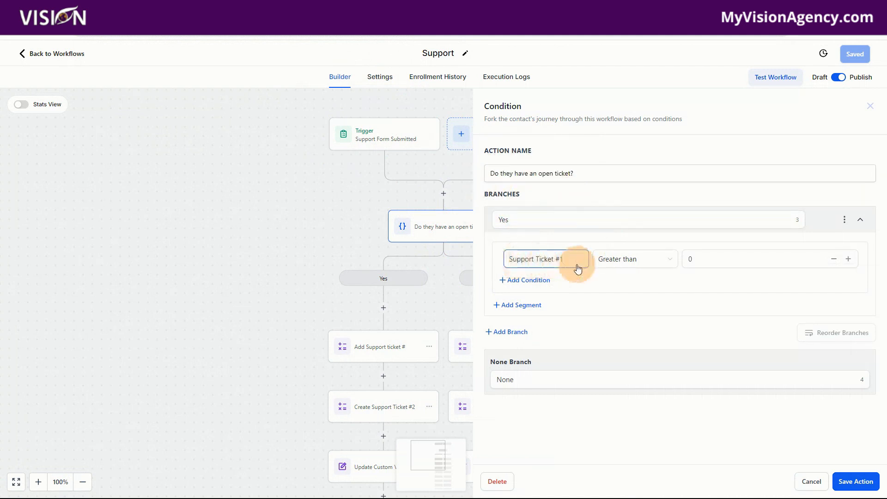
{"action": "left_click", "coordinate": [693, 260]}
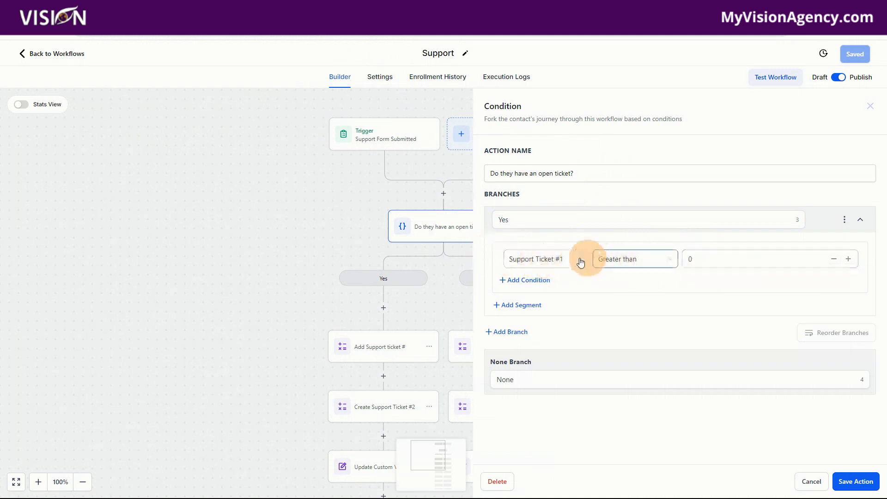
{"action": "left_click", "coordinate": [706, 258]}
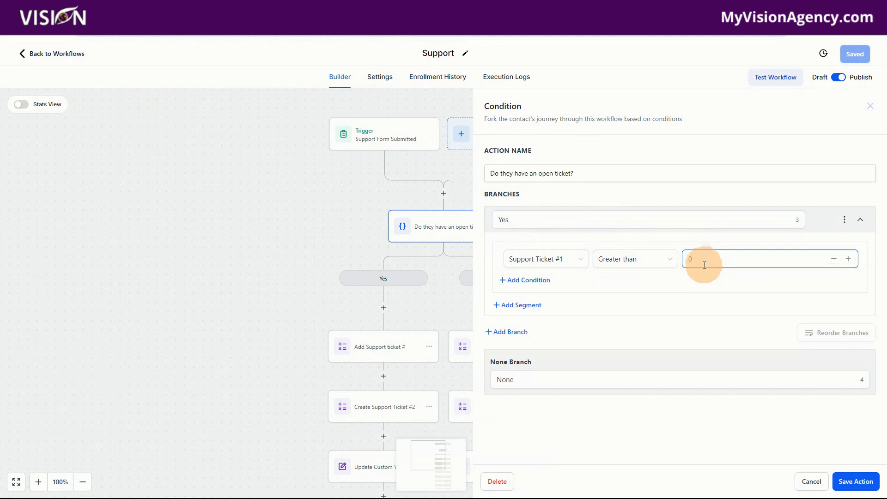
{"action": "left_click", "coordinate": [816, 486]}
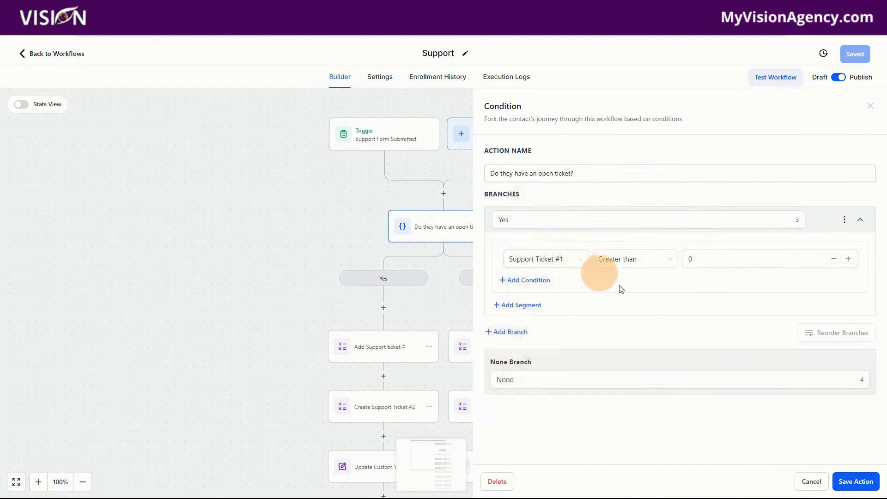
{"action": "left_click", "coordinate": [699, 263]}
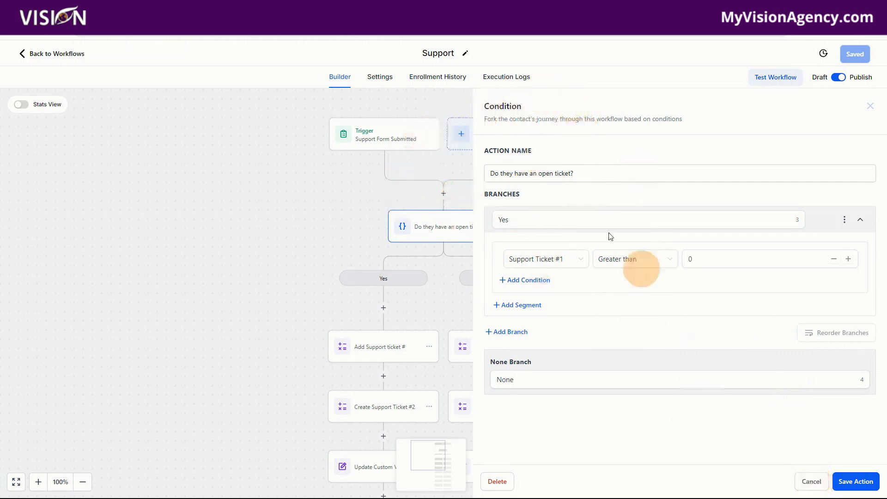
{"action": "left_click", "coordinate": [809, 481]}
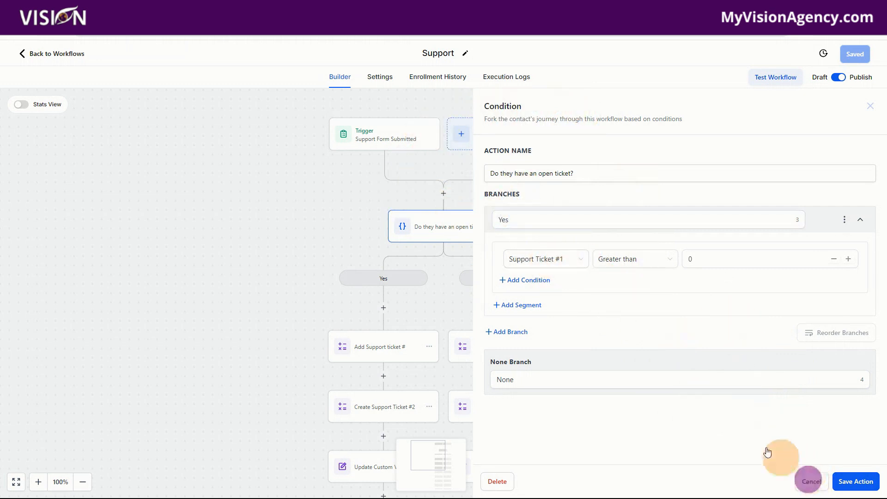
Review the Yes branch's two math operations, custom value update and Support Ticket #2 Details action
{"action": "scroll", "coordinate": [600, 287], "scroll_direction": "down", "scroll_amount": 2}
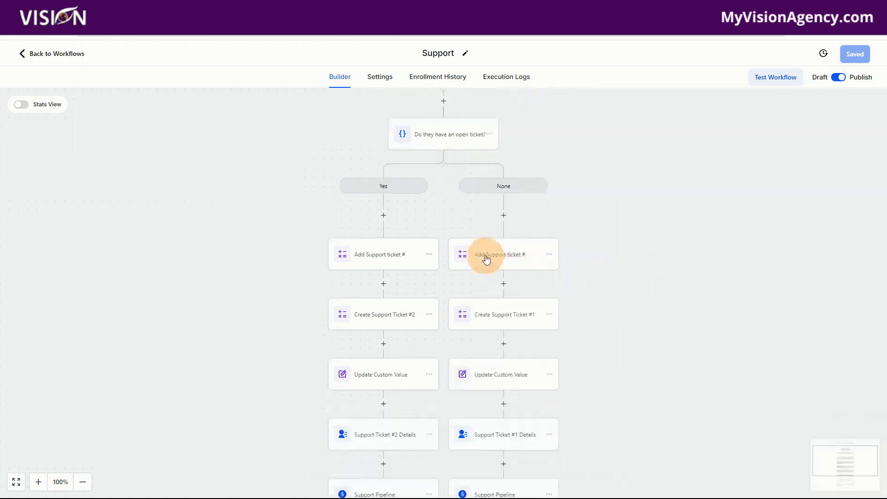
{"action": "left_click", "coordinate": [376, 260]}
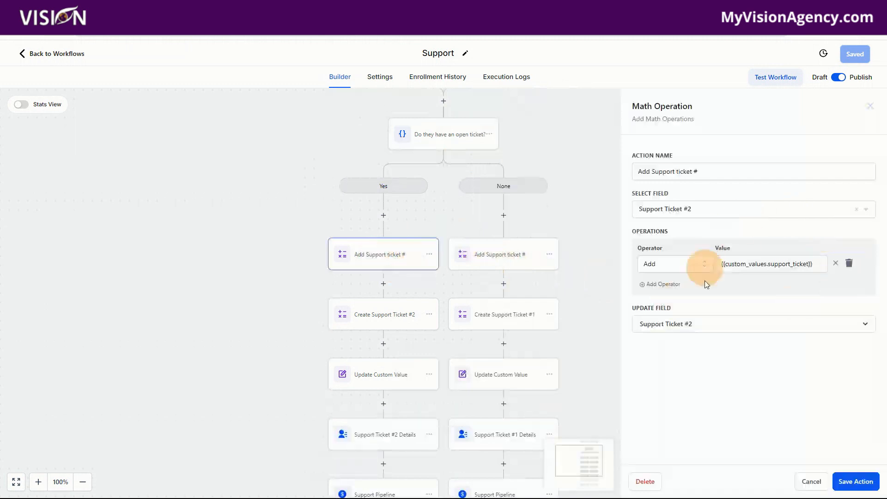
{"action": "left_click", "coordinate": [374, 325]}
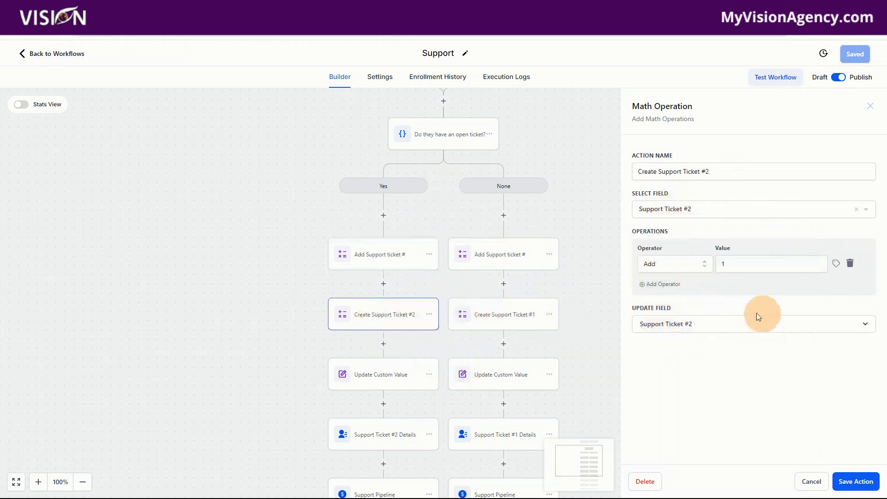
{"action": "left_click", "coordinate": [379, 379]}
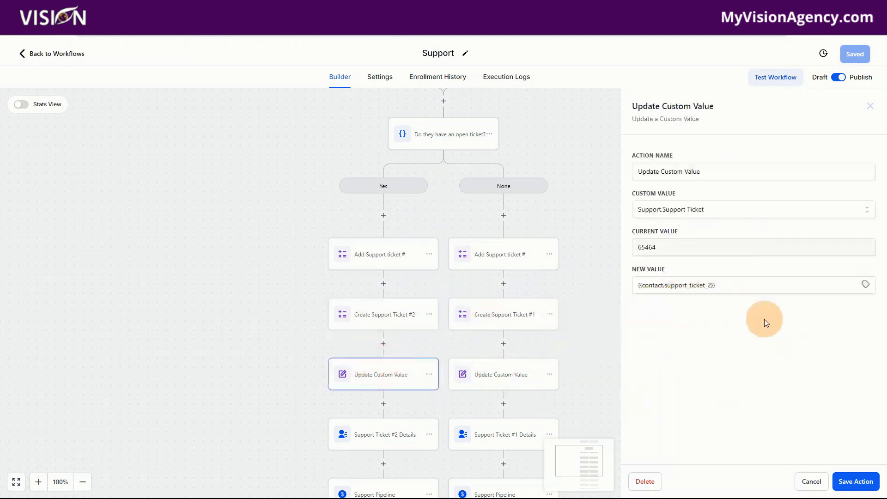
{"action": "scroll", "coordinate": [411, 319], "scroll_direction": "down", "scroll_amount": 2}
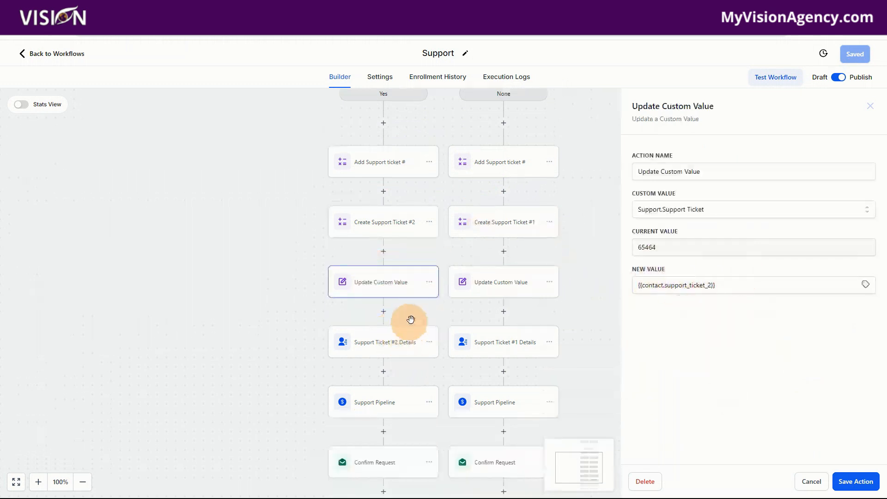
{"action": "left_click", "coordinate": [380, 342]}
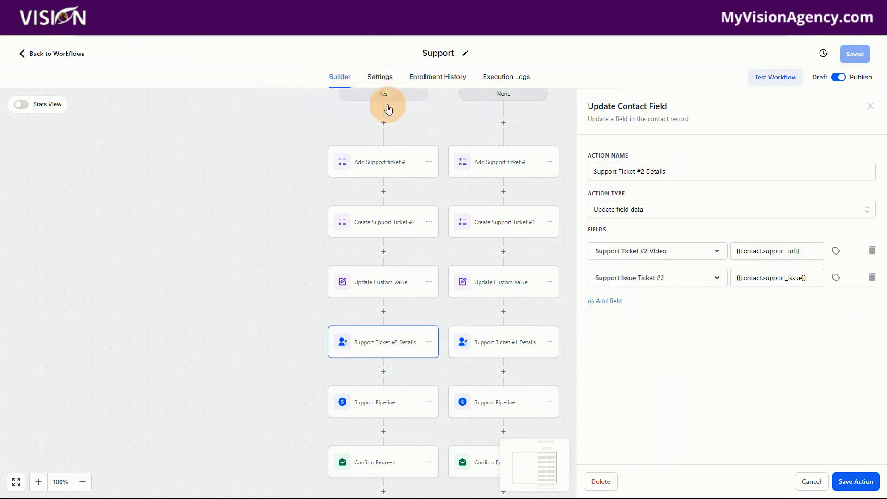
Compare the opportunity names and field mappings in the Support Pipeline actions of the Yes and None branches
{"action": "left_click", "coordinate": [386, 410]}
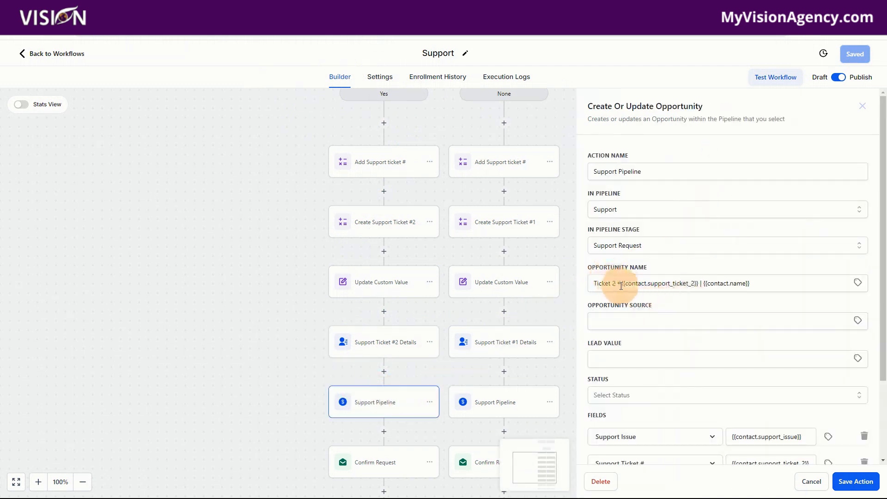
{"action": "left_click_drag", "start_coordinate": [621, 284], "coordinate": [588, 285]}
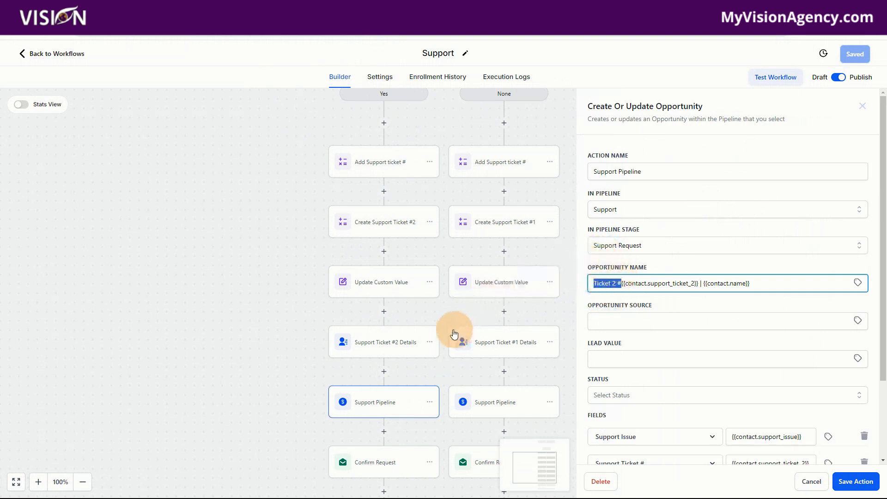
{"action": "left_click", "coordinate": [631, 264]}
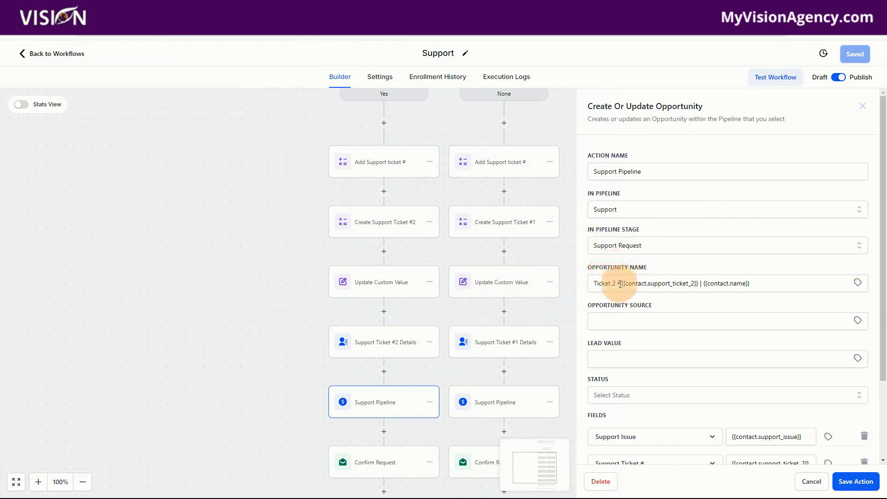
{"action": "left_click_drag", "start_coordinate": [623, 283], "coordinate": [591, 281]}
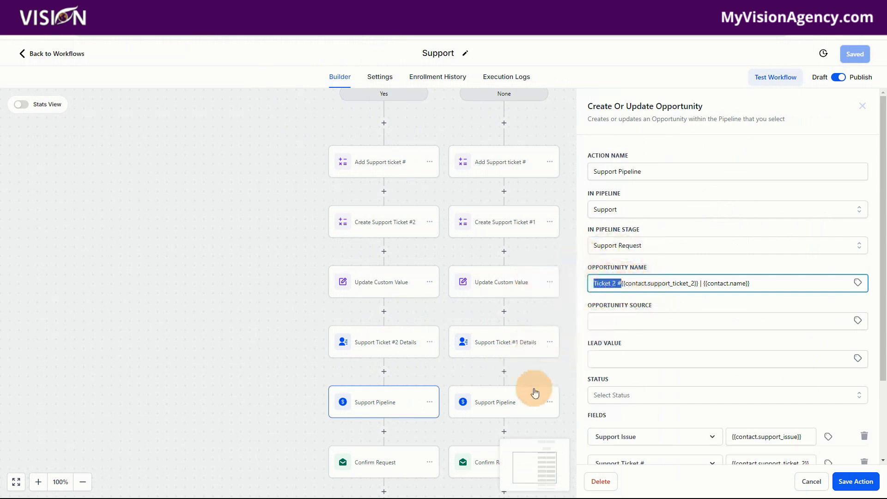
{"action": "left_click", "coordinate": [509, 408]}
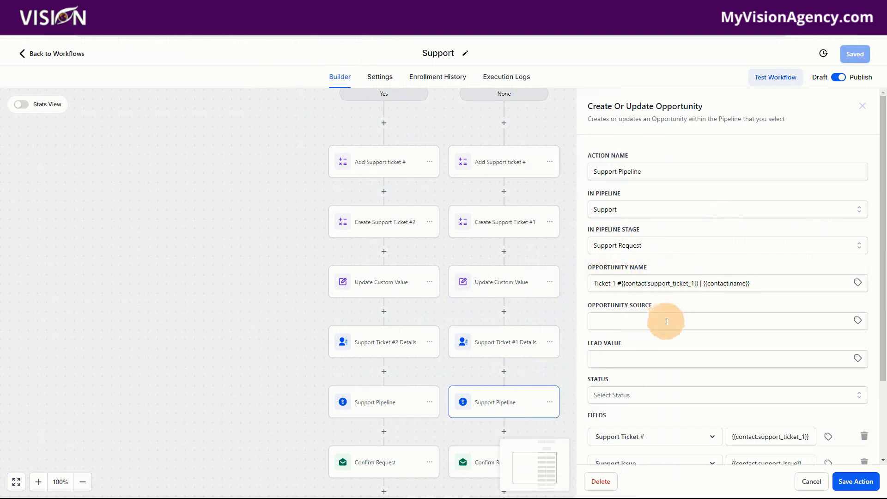
{"action": "scroll", "coordinate": [666, 321], "scroll_direction": "down", "scroll_amount": 1}
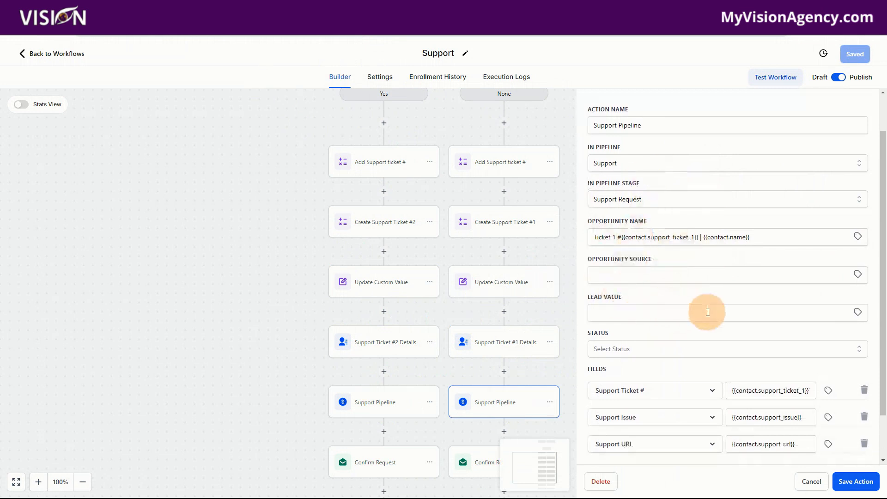
Review the subject and message of the Yes branch's Confirm Request email and Notify Admin notification
{"action": "scroll", "coordinate": [665, 277], "scroll_direction": "down", "scroll_amount": 1}
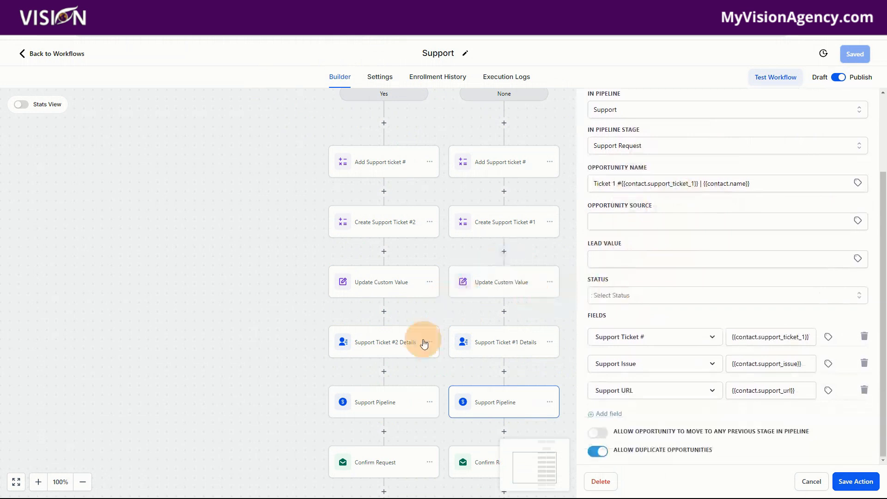
{"action": "scroll", "coordinate": [421, 356], "scroll_direction": "down", "scroll_amount": 2}
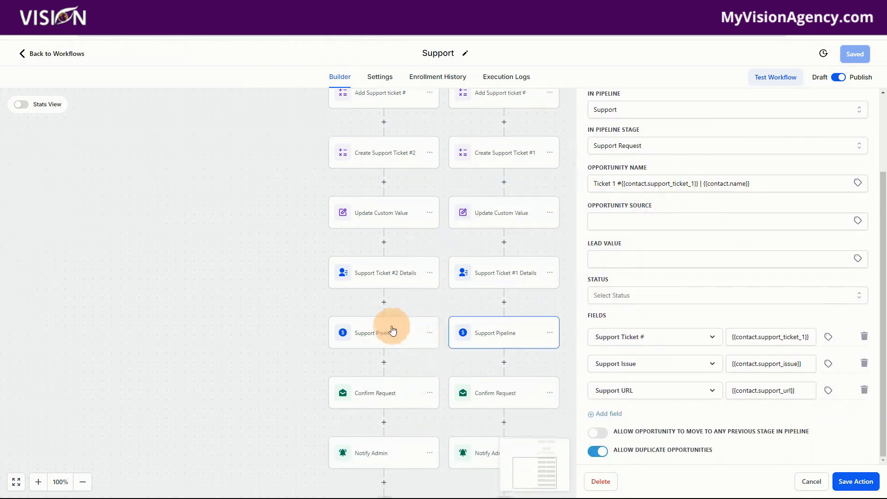
{"action": "left_click", "coordinate": [387, 397]}
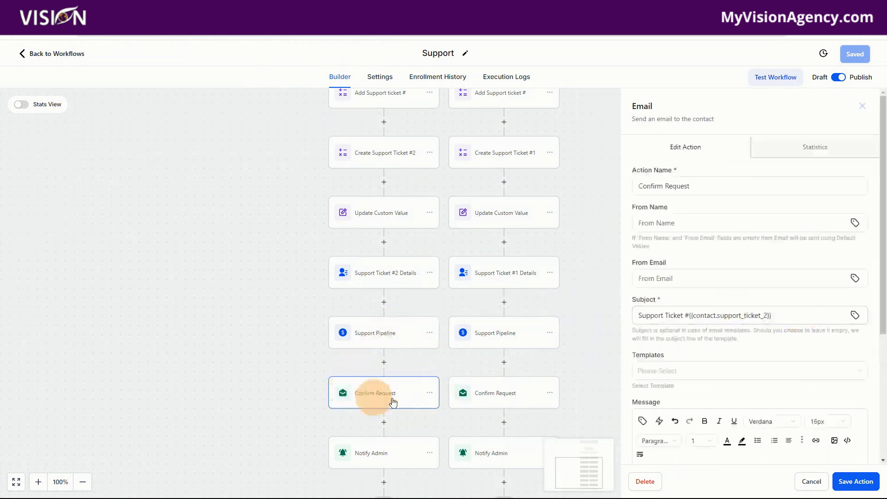
{"action": "left_click", "coordinate": [747, 272]}
{"action": "scroll", "coordinate": [747, 272], "scroll_direction": "down", "scroll_amount": 4}
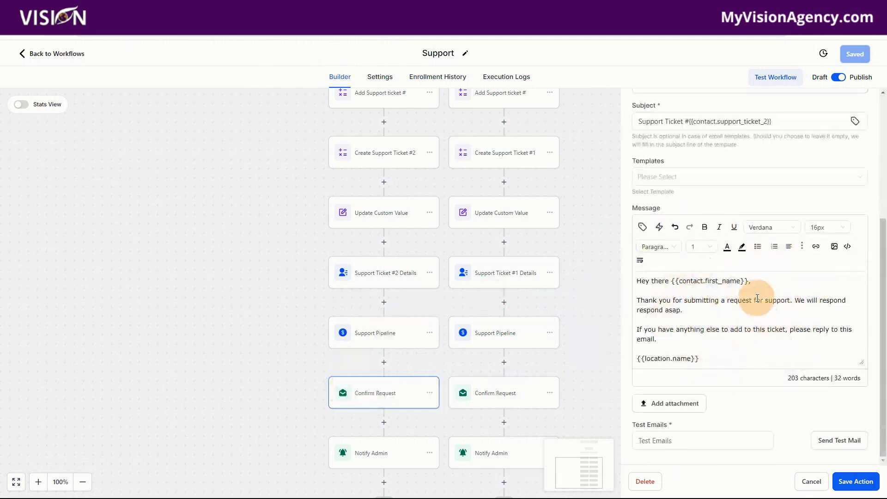
{"action": "scroll", "coordinate": [574, 347], "scroll_direction": "down", "scroll_amount": 1}
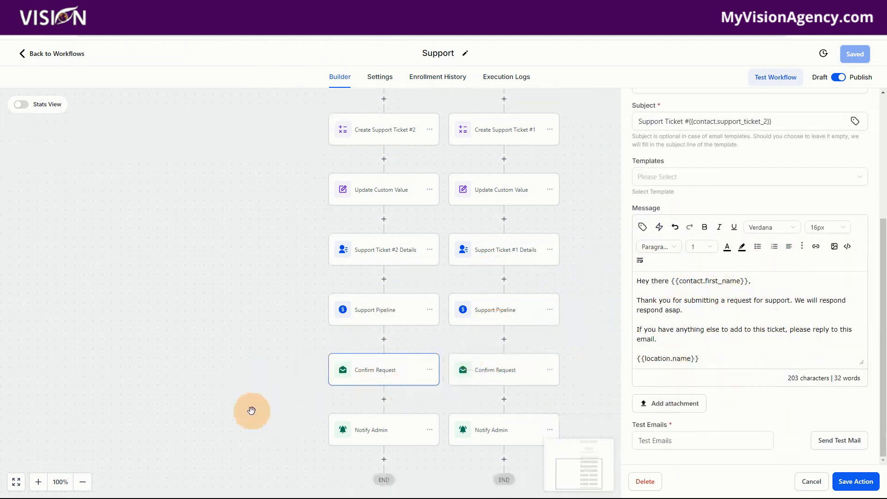
{"action": "left_click", "coordinate": [376, 431]}
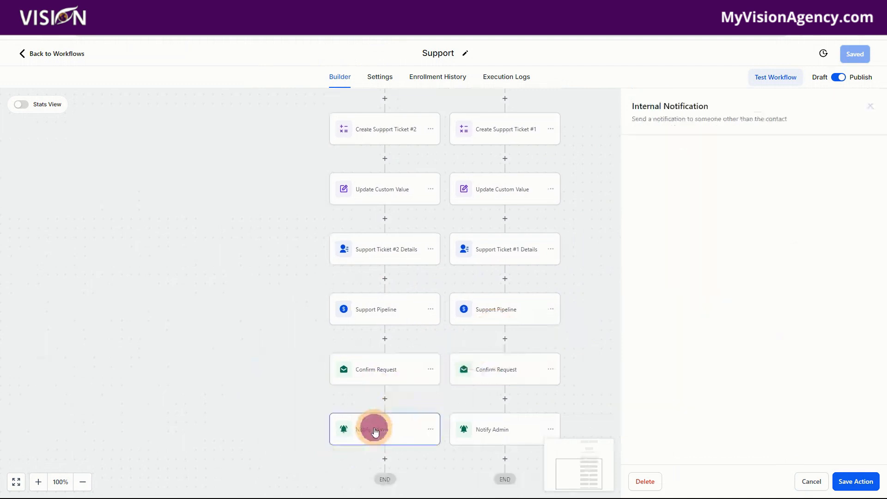
{"action": "scroll", "coordinate": [744, 263], "scroll_direction": "down", "scroll_amount": 5}
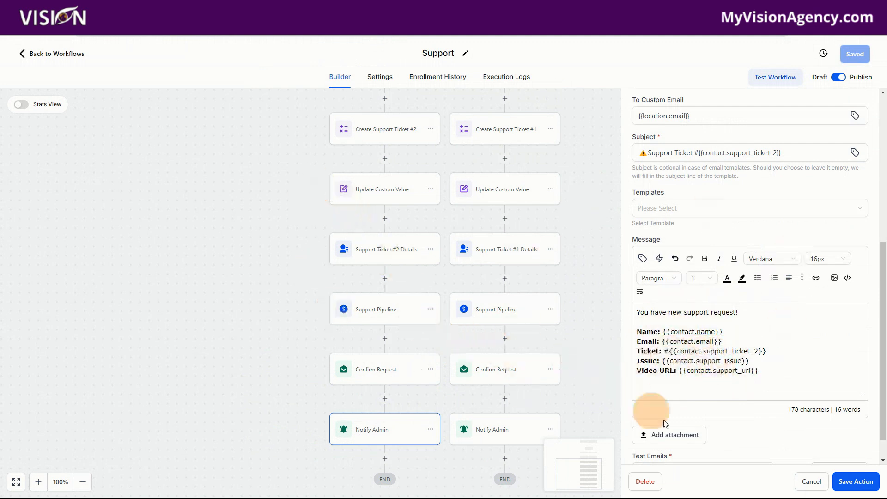
Recheck the Yes branch criteria of the "Do they have an open ticket?" condition, and close it without changes
{"action": "left_click", "coordinate": [504, 131]}
{"action": "scroll", "coordinate": [504, 266], "scroll_direction": "up", "scroll_amount": 4}
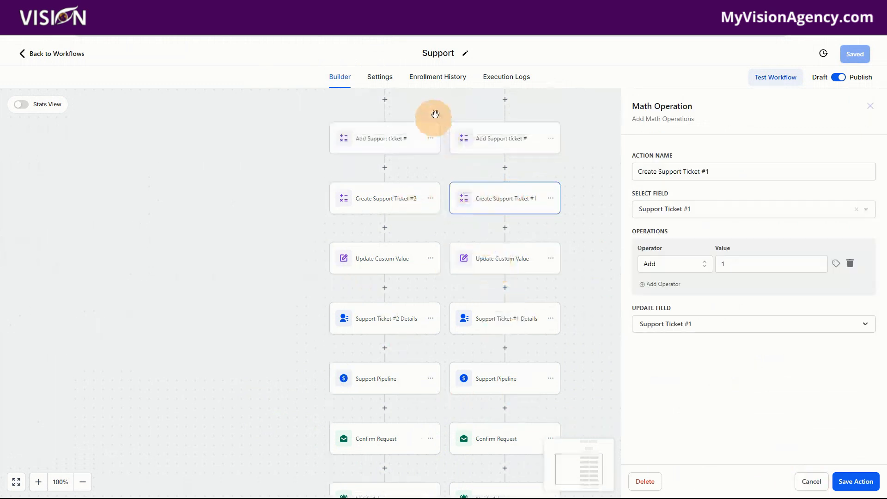
{"action": "left_click", "coordinate": [446, 138]}
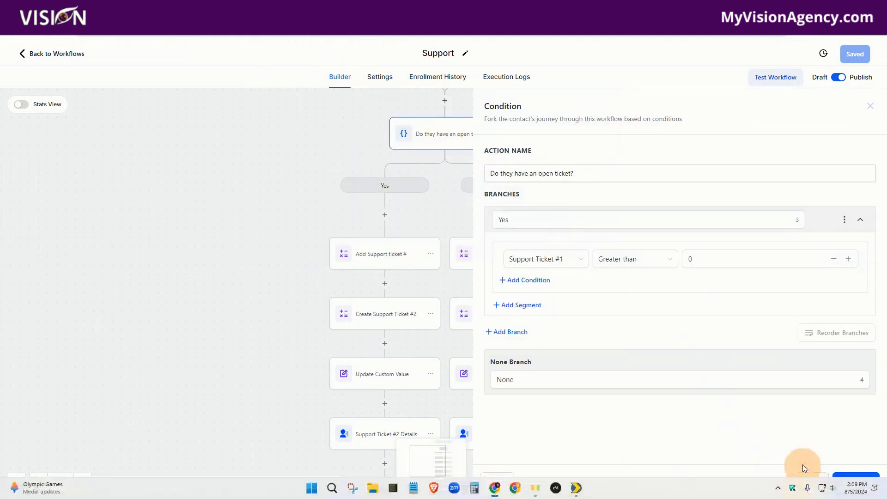
{"action": "left_click", "coordinate": [810, 482]}
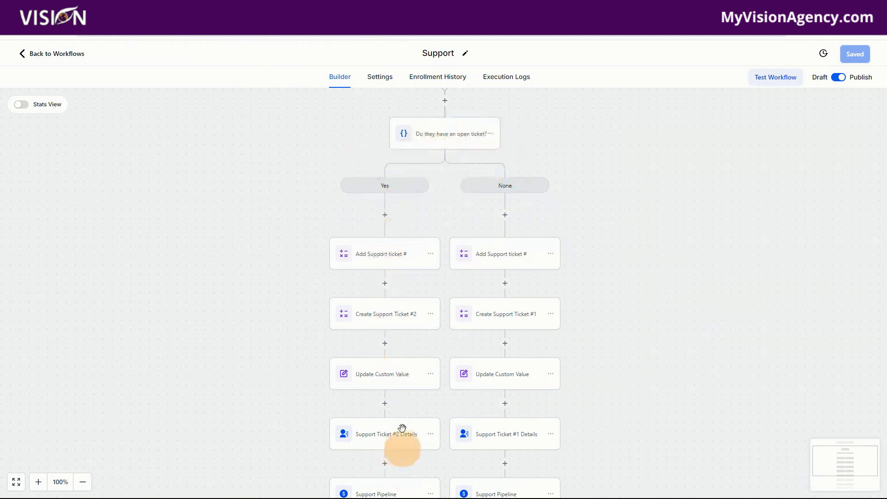
Review the None branch's two math operations, custom value update and Support Ticket #1 Details action
{"action": "left_click", "coordinate": [504, 263]}
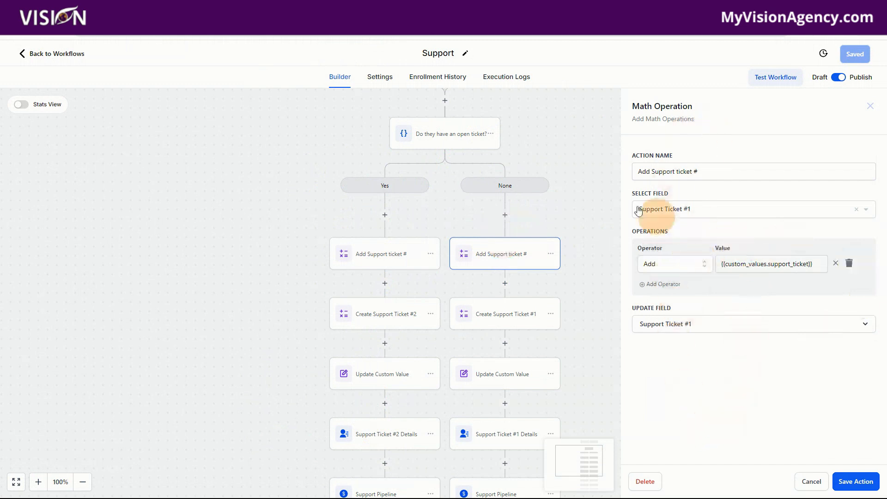
{"action": "left_click", "coordinate": [503, 327]}
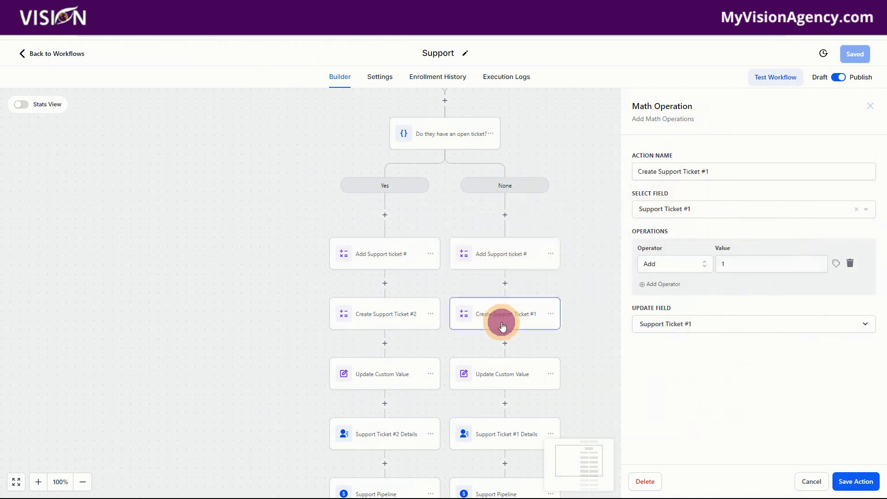
{"action": "left_click", "coordinate": [482, 372]}
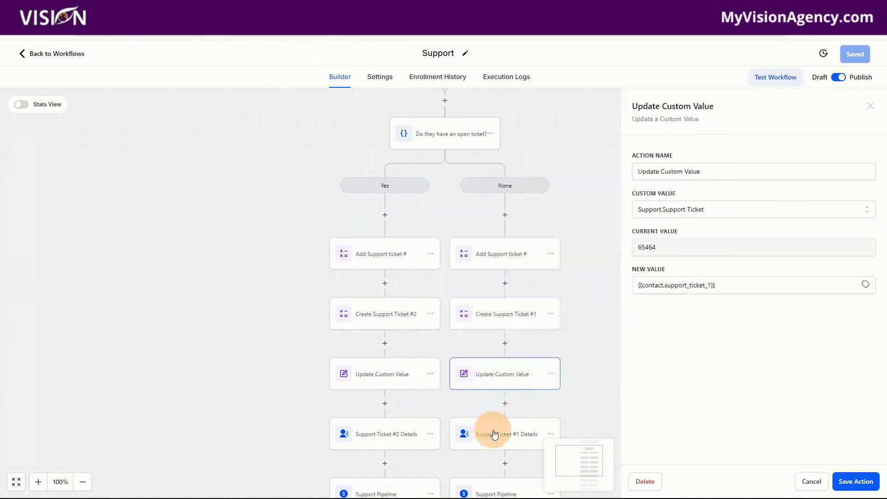
{"action": "left_click", "coordinate": [512, 432]}
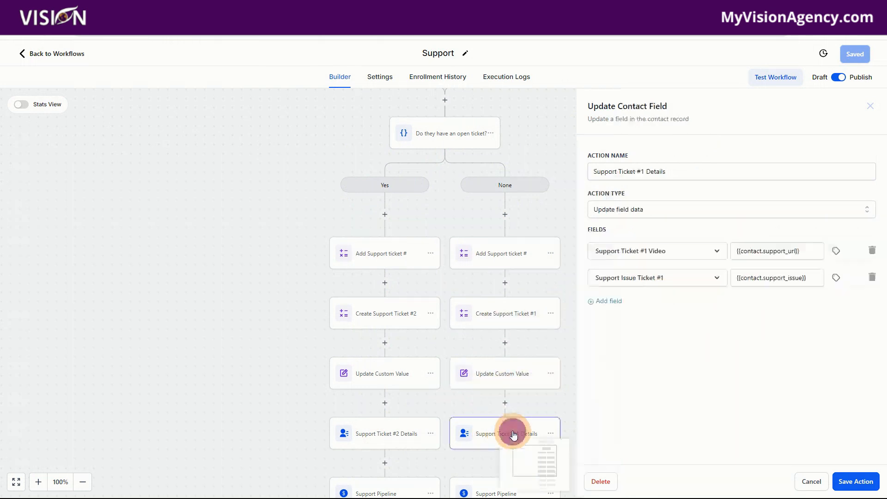
Compare the ticket prefix in the opportunity names of the None and Yes branches' Support Pipeline actions
{"action": "scroll", "coordinate": [495, 419], "scroll_direction": "down", "scroll_amount": 3}
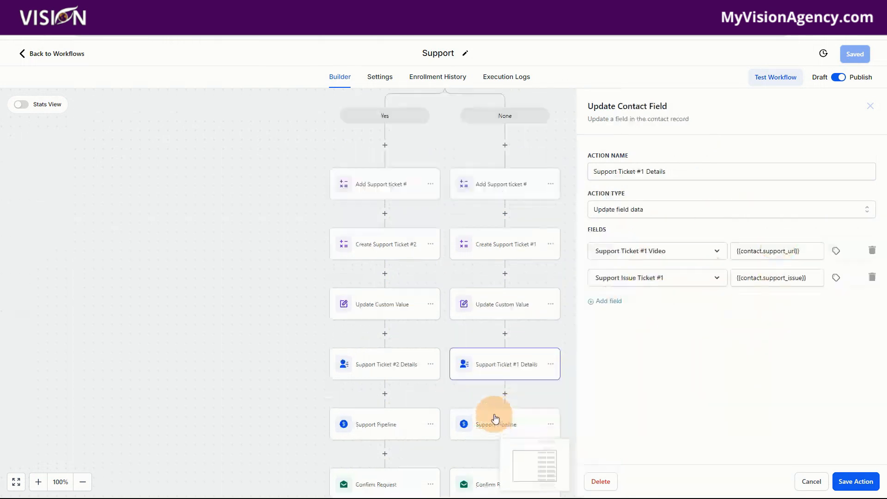
{"action": "left_click", "coordinate": [496, 356]}
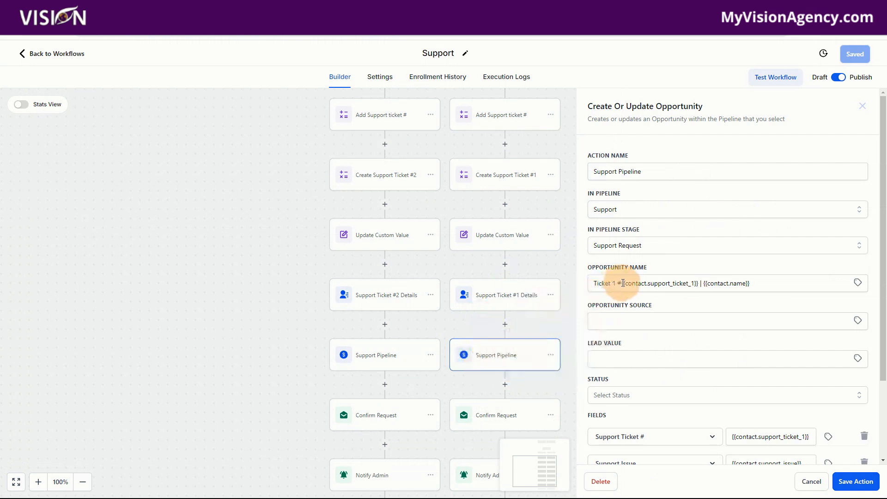
{"action": "left_click_drag", "start_coordinate": [623, 283], "coordinate": [593, 286]}
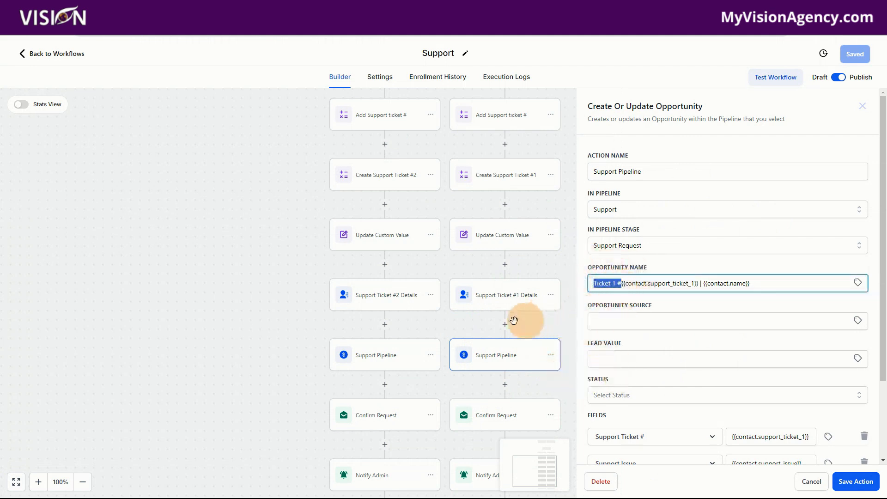
{"action": "left_click", "coordinate": [387, 355]}
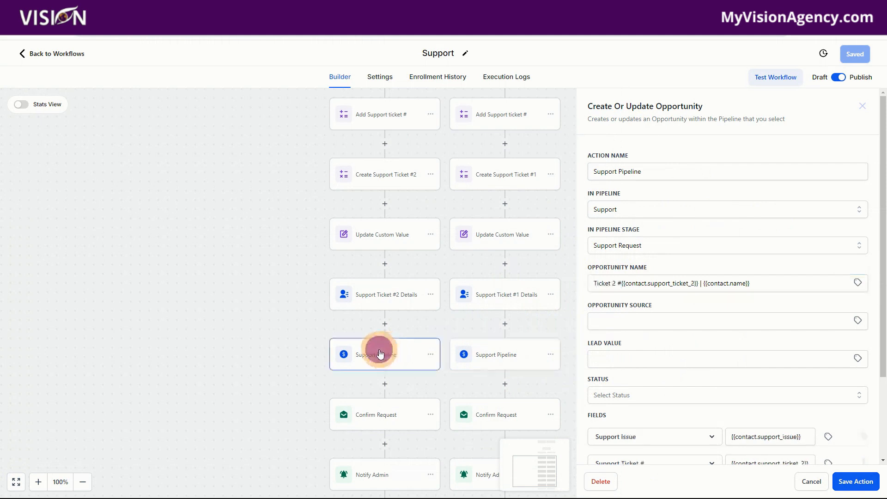
{"action": "left_click", "coordinate": [528, 361]}
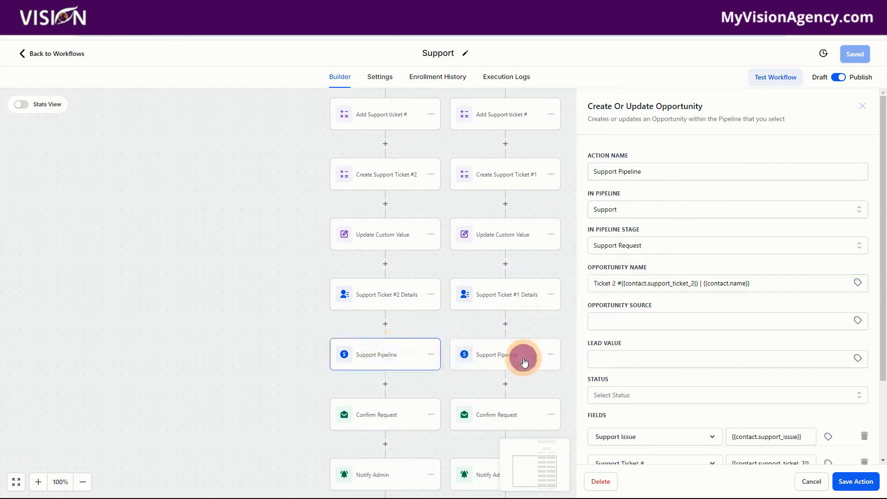
Review the None branch's Confirm Request email and Notify Admin notification
{"action": "scroll", "coordinate": [522, 384], "scroll_direction": "down", "scroll_amount": 2}
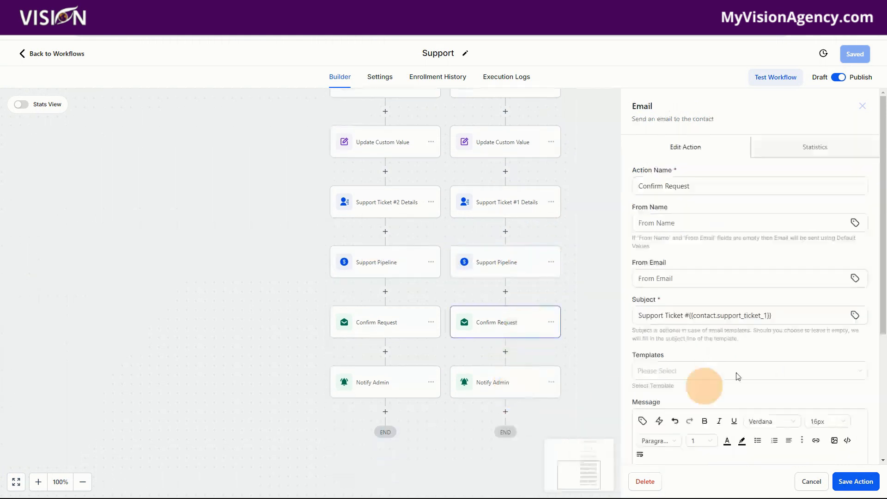
{"action": "scroll", "coordinate": [773, 322], "scroll_direction": "down", "scroll_amount": 4}
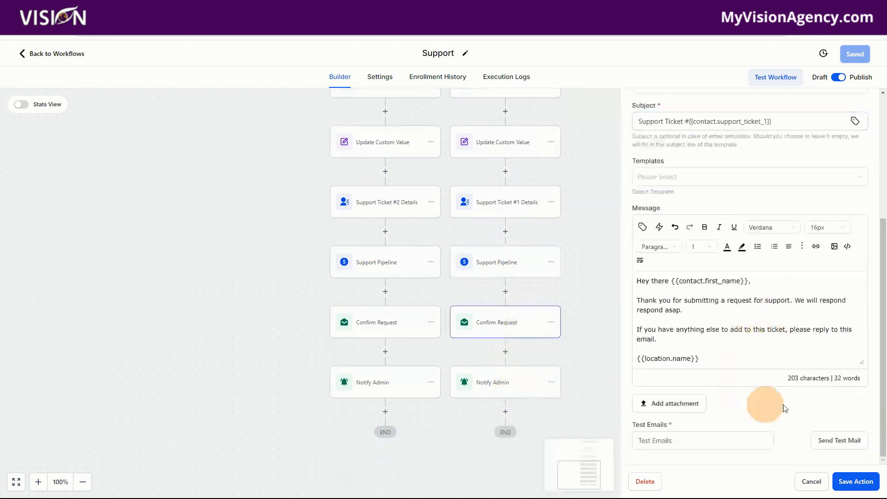
{"action": "left_click", "coordinate": [503, 387]}
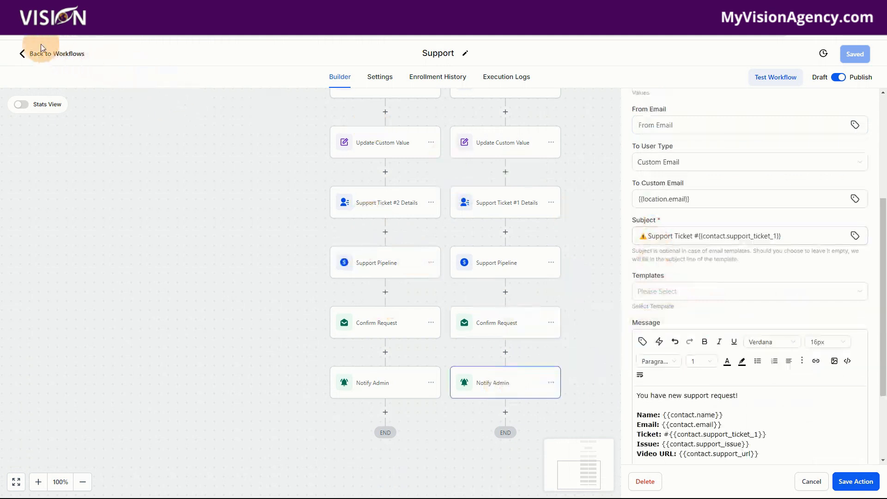
Open the Close Tickets workflow and inspect its Pipeline Stage Changed trigger filters, closing it without changes
{"action": "left_click", "coordinate": [71, 54]}
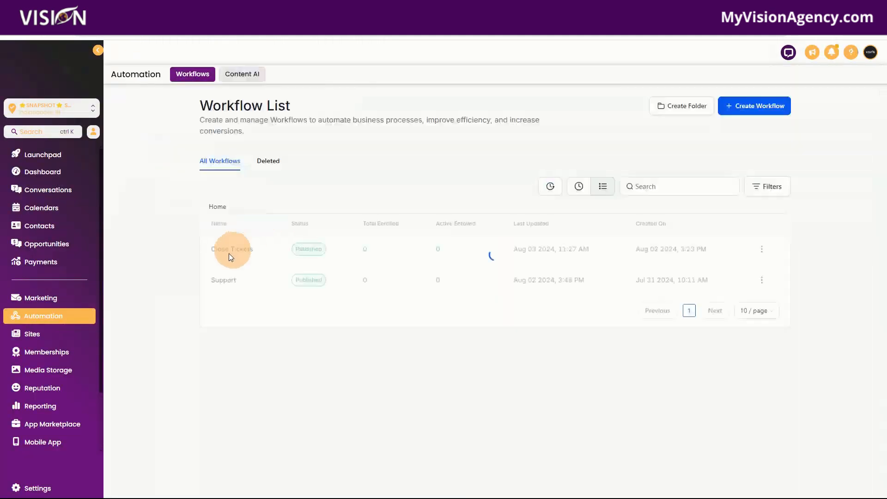
{"action": "left_click", "coordinate": [231, 249]}
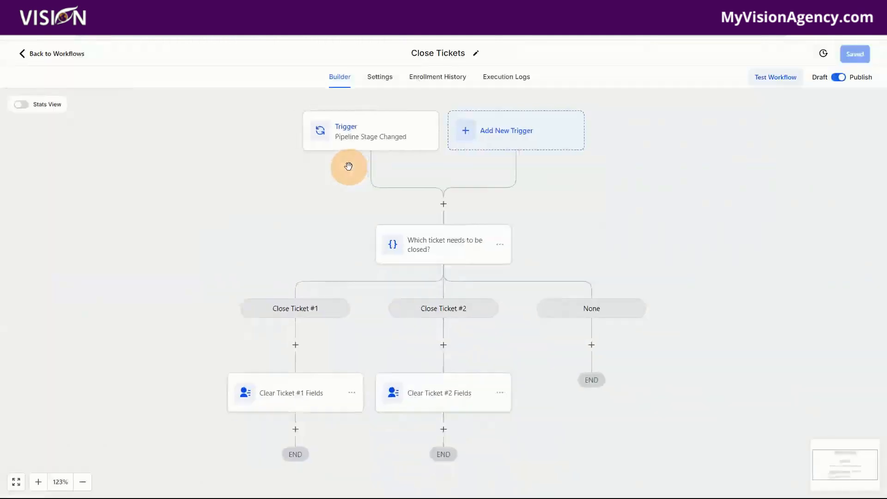
{"action": "left_click", "coordinate": [397, 137]}
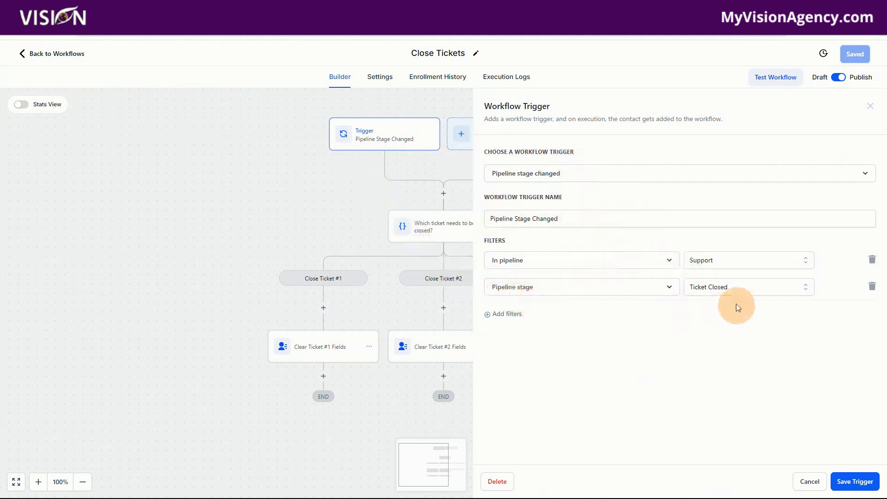
{"action": "left_click", "coordinate": [808, 482]}
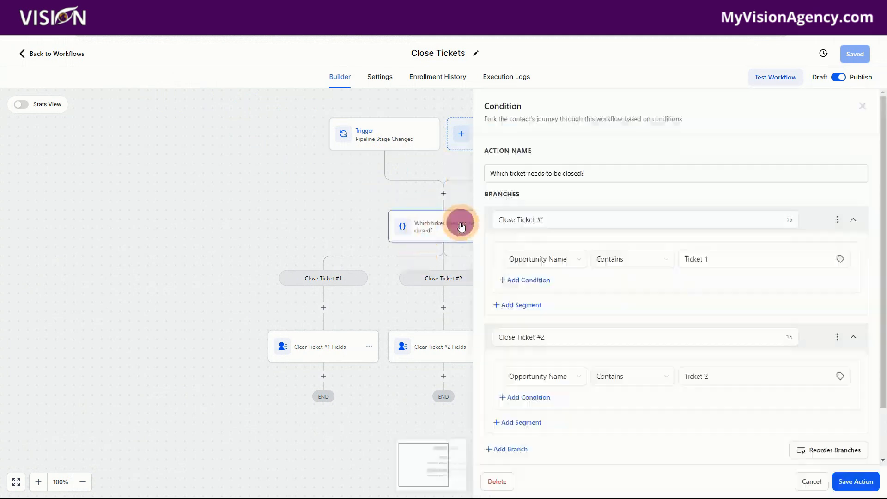
Examine the "Which ticket needs to be closed?" condition, focusing on the Close Ticket #1 branch's name, field and match value
{"action": "left_click", "coordinate": [461, 231]}
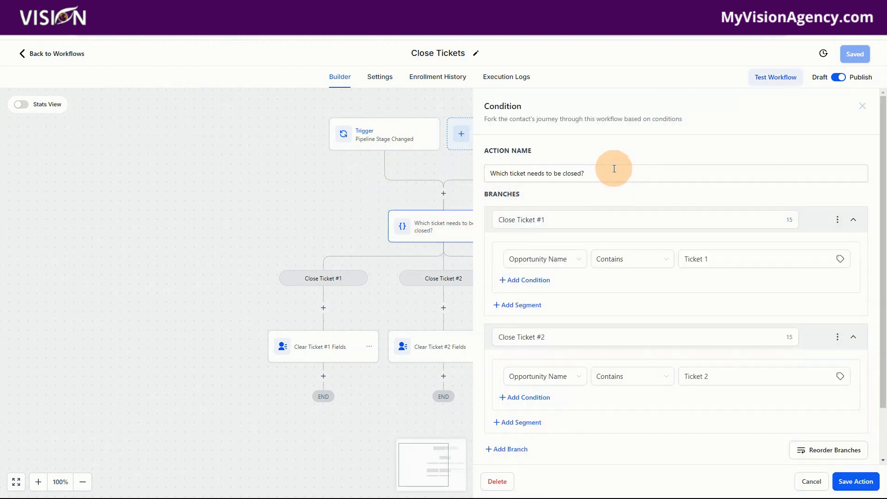
{"action": "left_click_drag", "start_coordinate": [602, 175], "coordinate": [485, 174]}
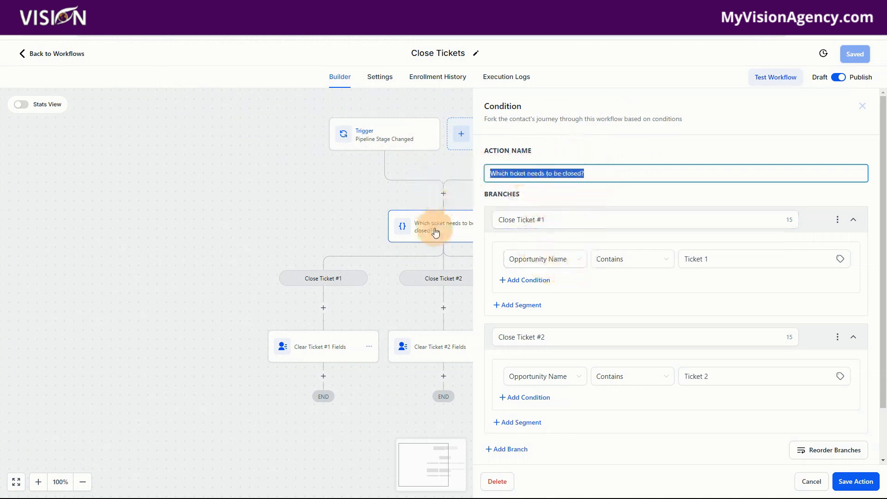
{"action": "left_click", "coordinate": [572, 220]}
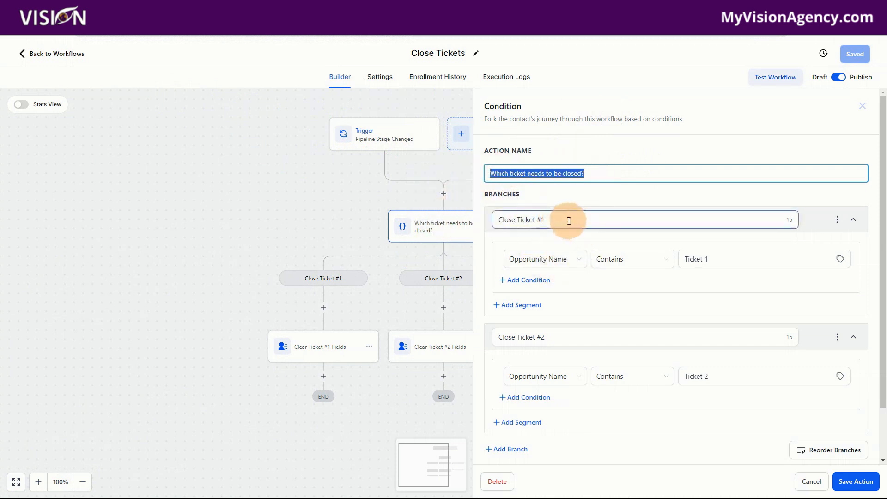
{"action": "left_click_drag", "start_coordinate": [571, 221], "coordinate": [495, 218]}
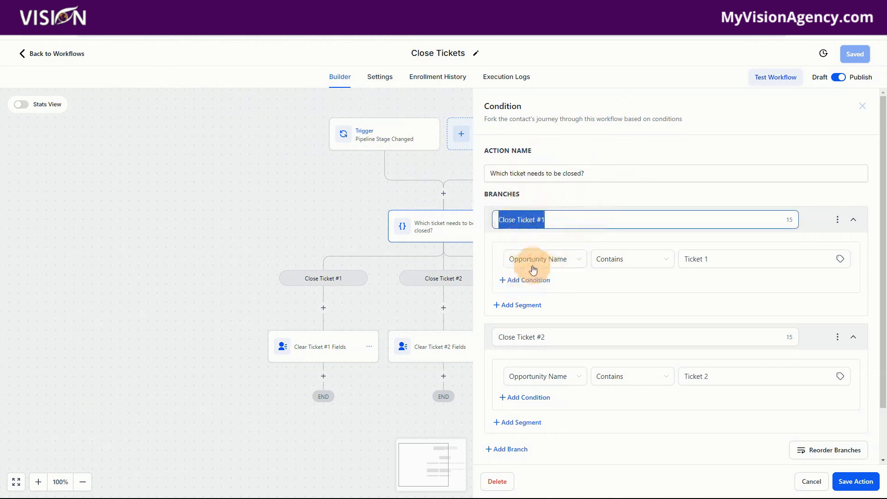
{"action": "left_click", "coordinate": [550, 264]}
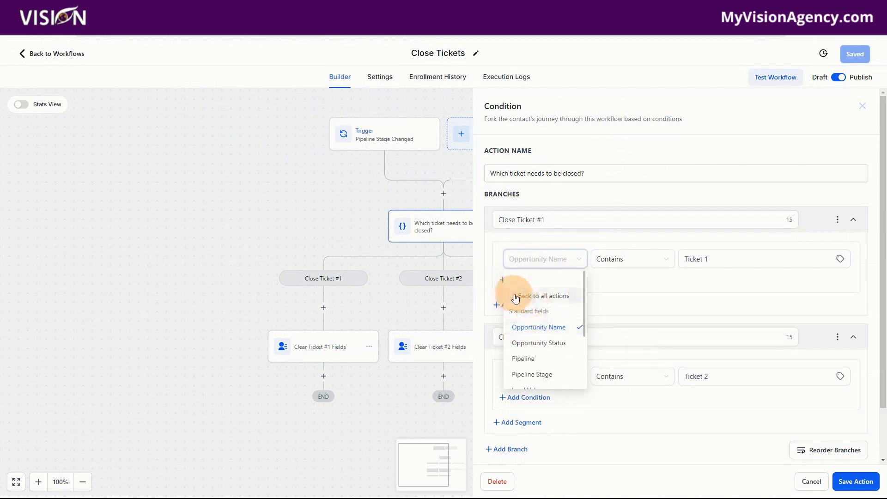
{"action": "left_click_drag", "start_coordinate": [724, 259], "coordinate": [681, 262]}
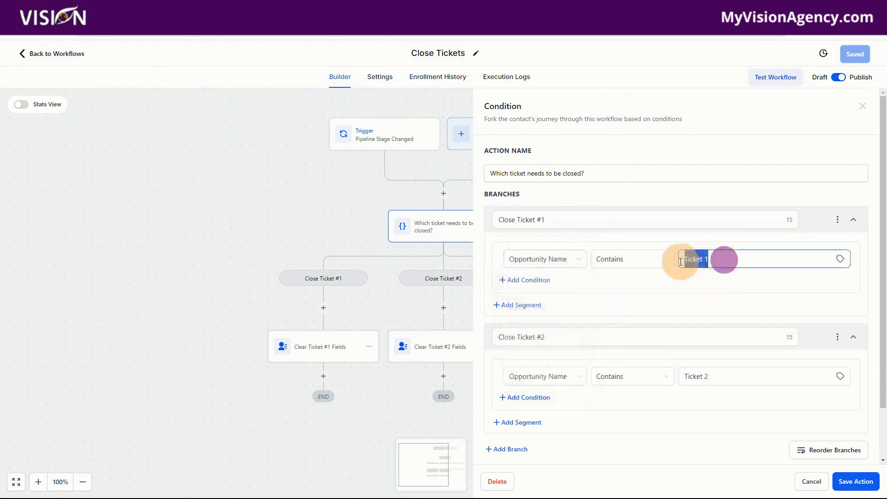
Rebuild the Close Ticket #1 branch's condition so the opportunity's Opportunity Name Contains "Ticket 1"
{"action": "left_click", "coordinate": [543, 262]}
{"action": "left_click", "coordinate": [529, 296]}
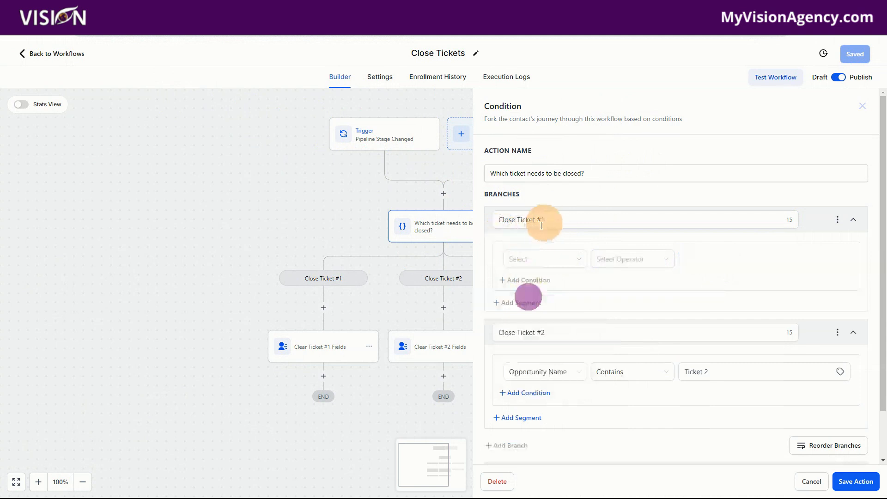
{"action": "left_click", "coordinate": [527, 264]}
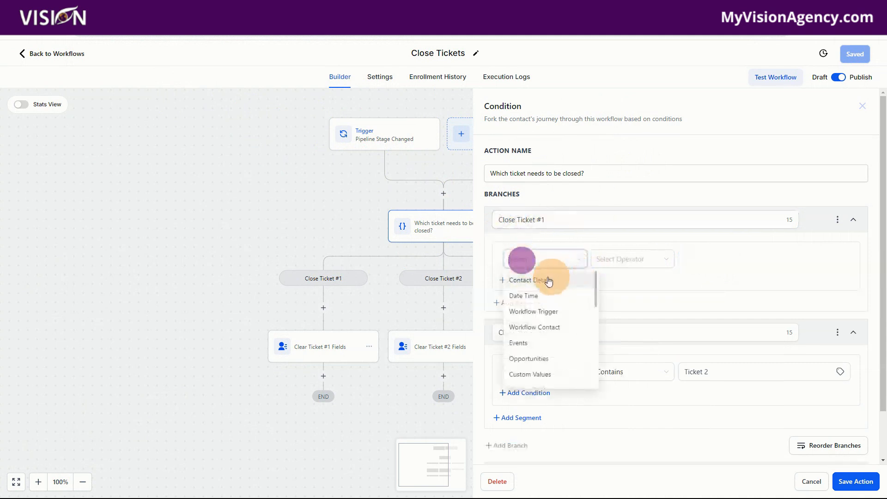
{"action": "left_click", "coordinate": [538, 360]}
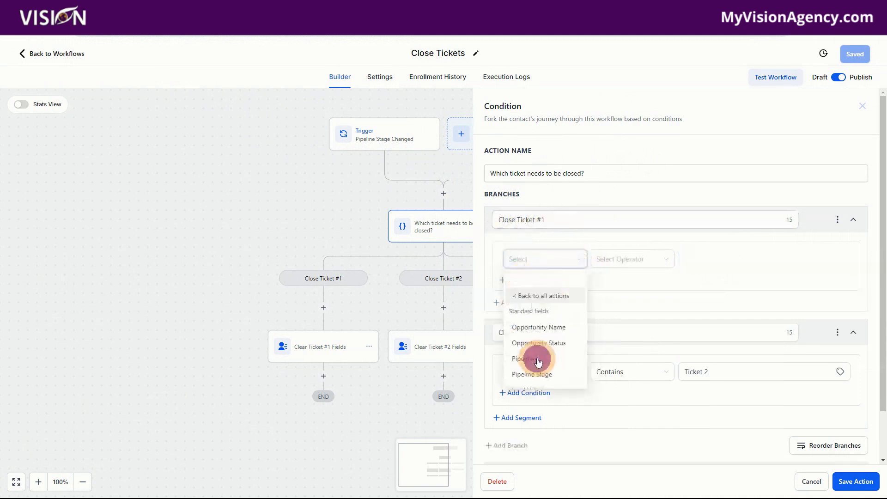
{"action": "left_click", "coordinate": [537, 328]}
{"action": "left_click", "coordinate": [608, 259]}
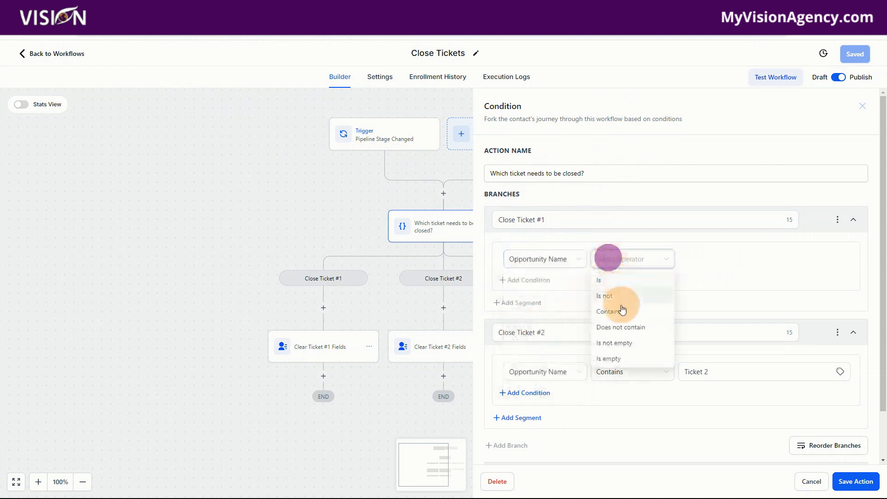
{"action": "left_click", "coordinate": [608, 312]}
{"action": "left_click", "coordinate": [711, 262]}
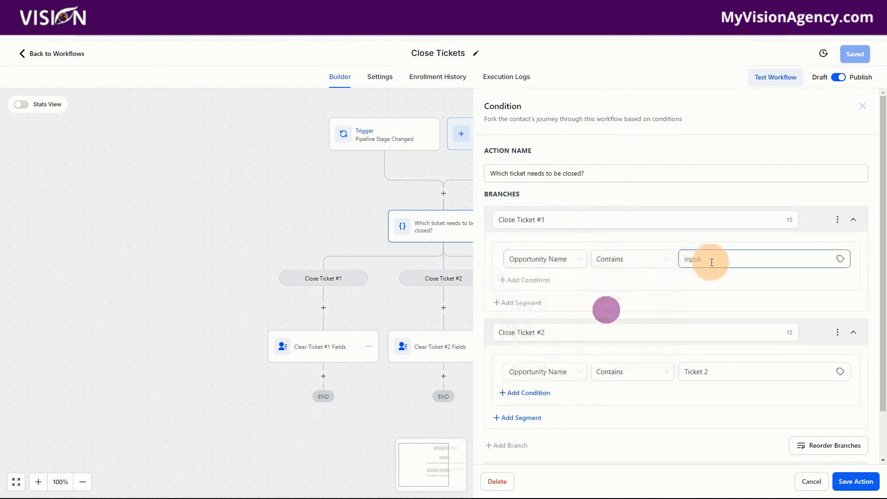
{"action": "type", "text": "Ticket 1"}
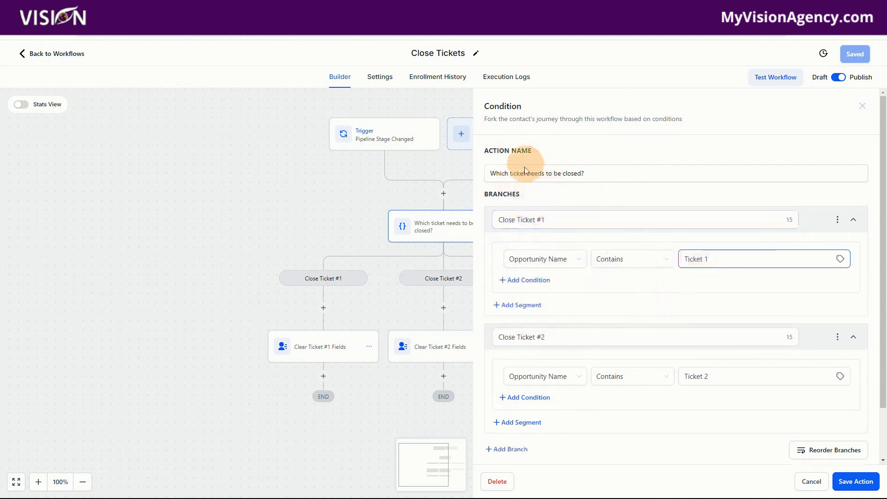
Review the condition's action name and its Close Ticket #1, Close Ticket #2 and None branches, and save the action
{"action": "left_click_drag", "start_coordinate": [490, 172], "coordinate": [618, 173]}
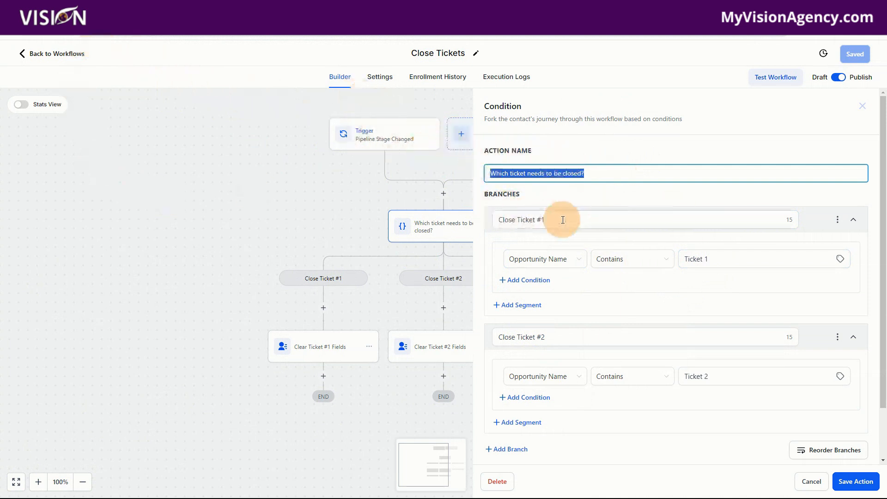
{"action": "left_click_drag", "start_coordinate": [587, 224], "coordinate": [487, 218]}
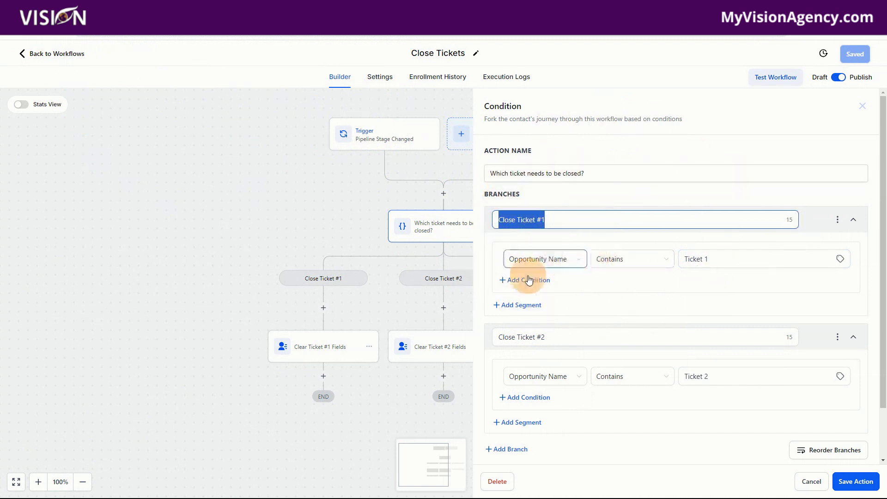
{"action": "left_click_drag", "start_coordinate": [728, 266], "coordinate": [664, 270]}
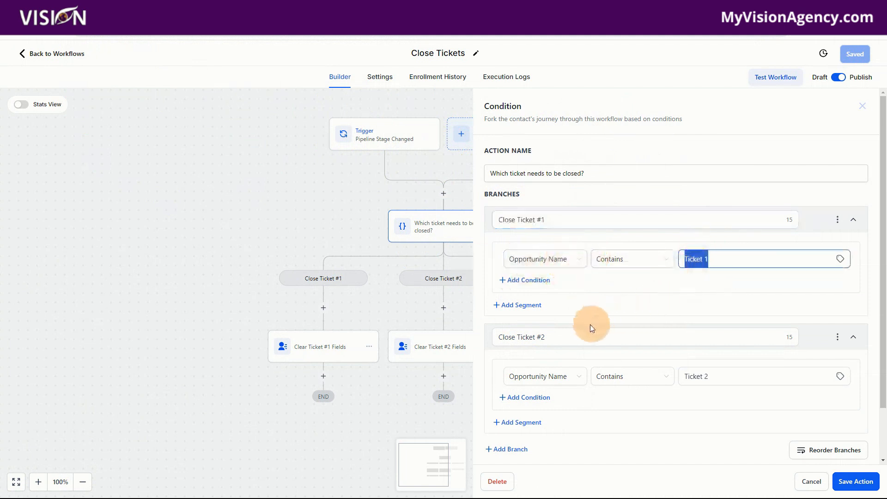
{"action": "left_click_drag", "start_coordinate": [572, 337], "coordinate": [492, 339]}
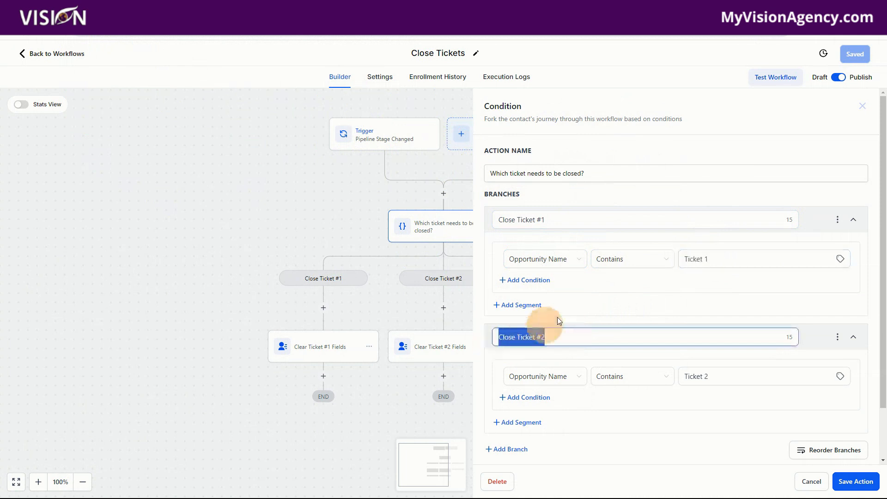
{"action": "scroll", "coordinate": [628, 300], "scroll_direction": "down", "scroll_amount": 2}
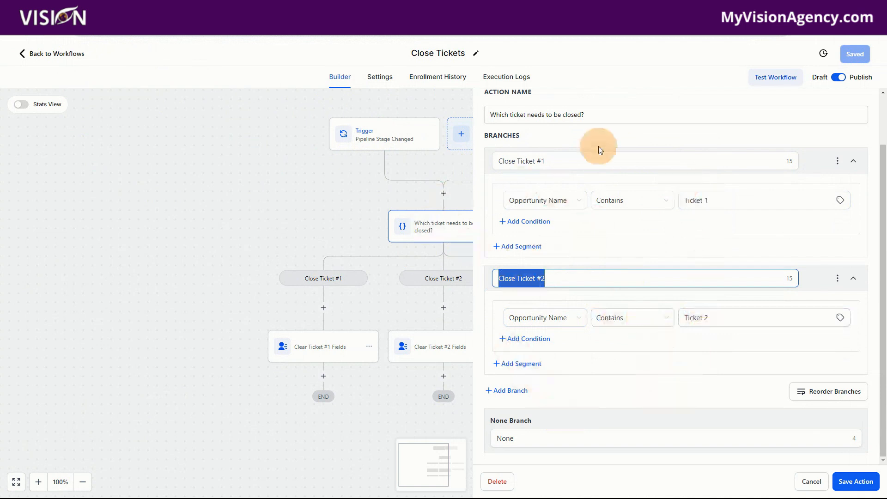
{"action": "left_click", "coordinate": [855, 481]}
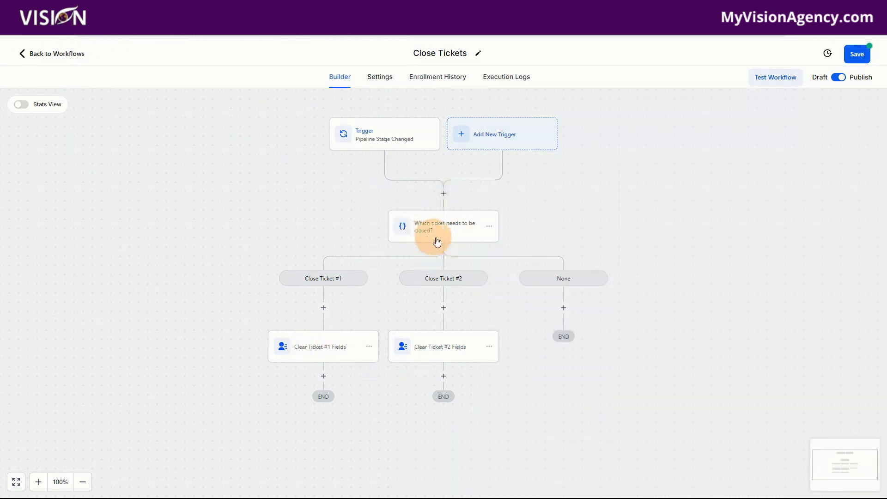
Inspect the field values in the Clear Ticket #1 Fields and Clear Ticket #2 Fields actions, cancelling out of both
{"action": "left_click", "coordinate": [309, 351]}
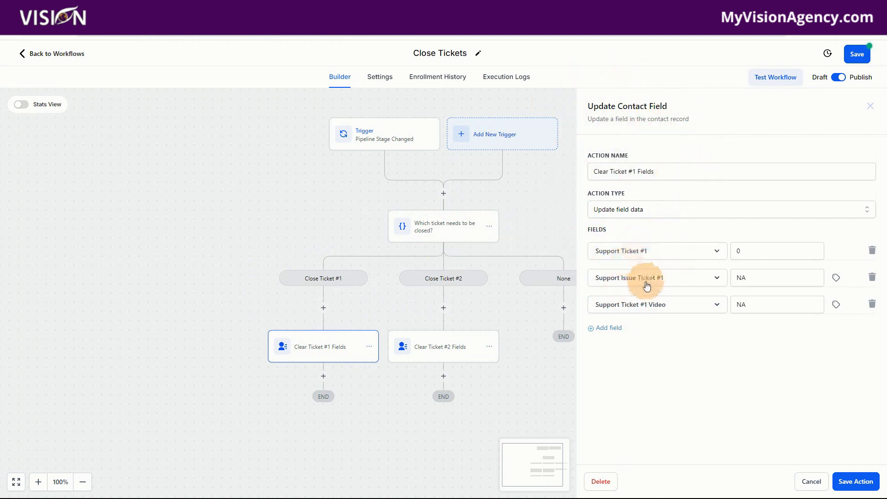
{"action": "double_click", "coordinate": [763, 250]}
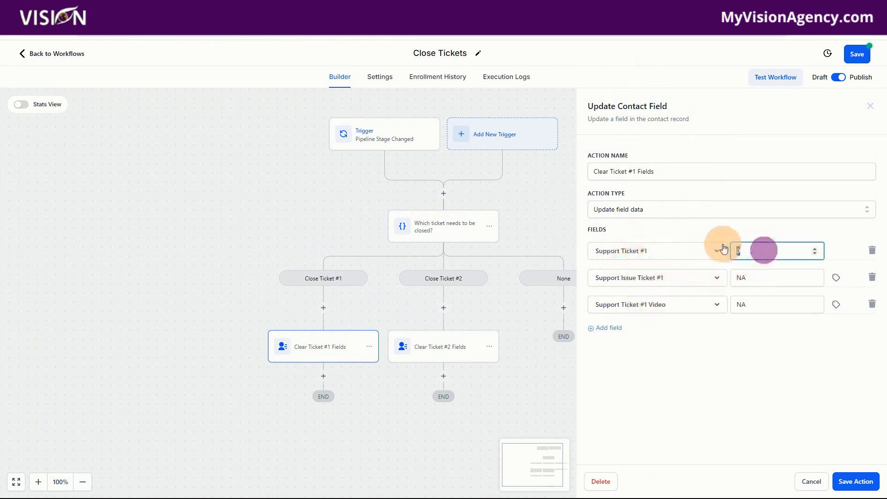
{"action": "double_click", "coordinate": [759, 277]}
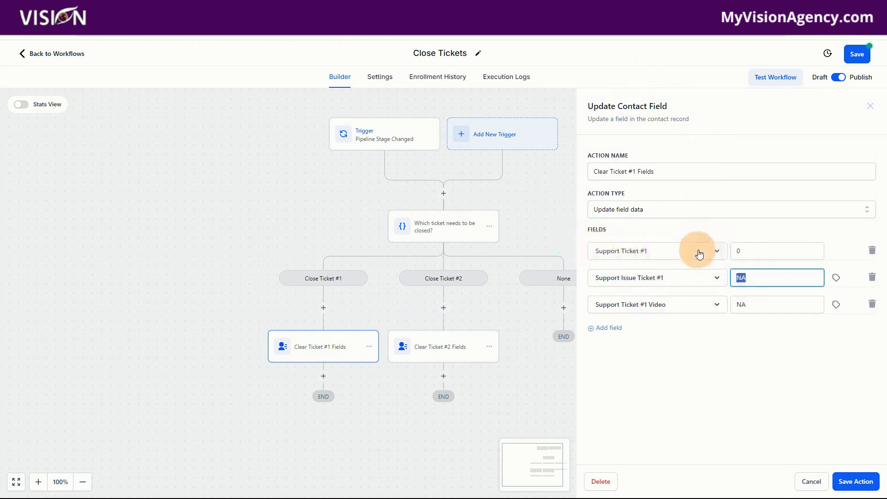
{"action": "left_click", "coordinate": [749, 250]}
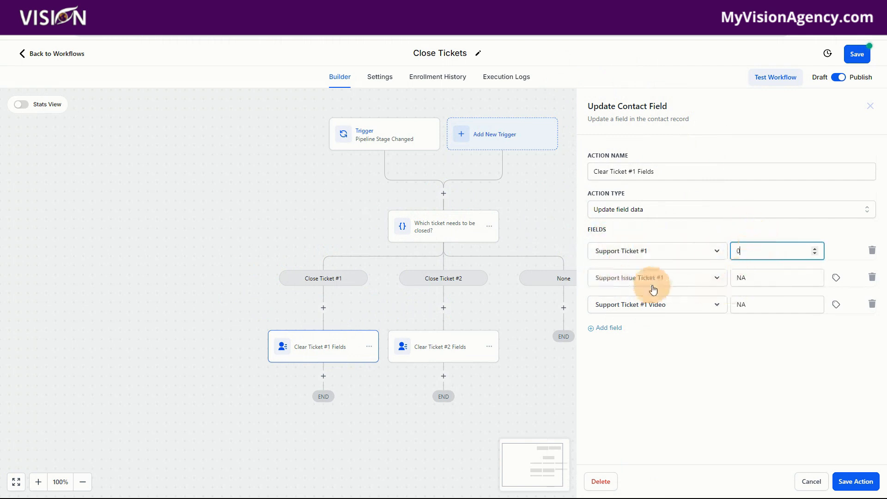
{"action": "left_click", "coordinate": [809, 482]}
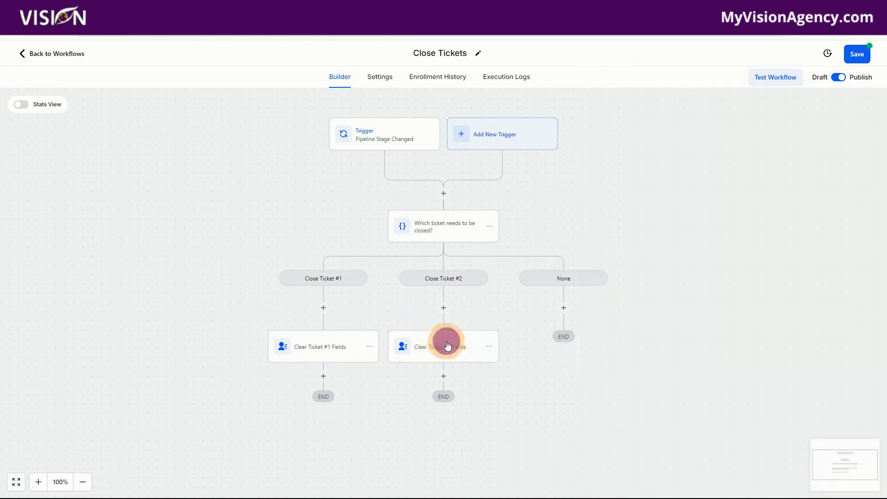
{"action": "left_click", "coordinate": [448, 345]}
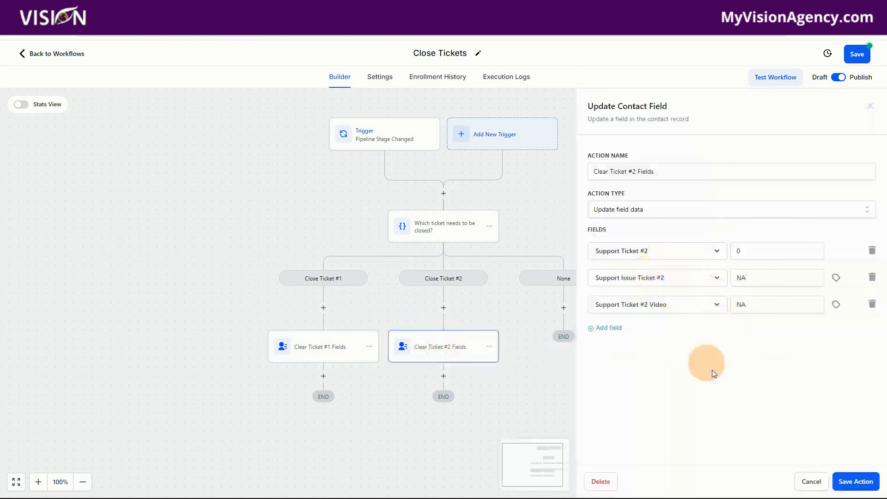
{"action": "left_click", "coordinate": [811, 481]}
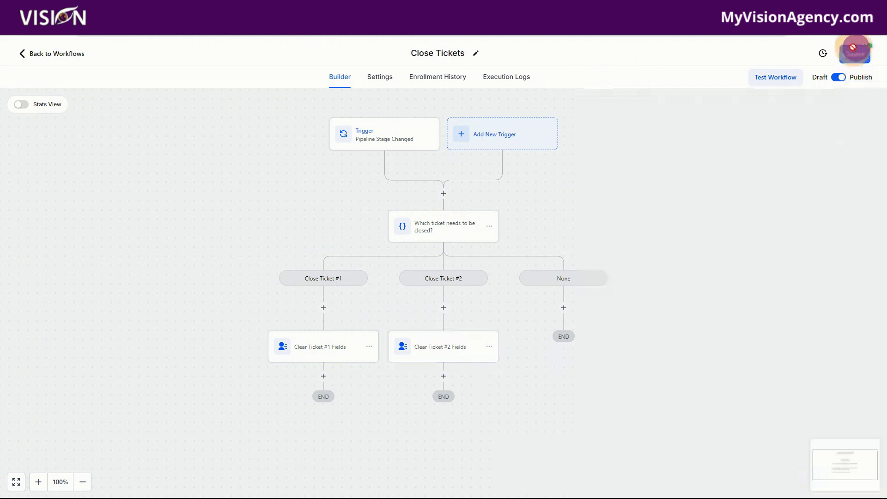
Save and leave the Close Tickets workflow, and move the Ticket 1 opportunity to the Support pipeline's Ticket Closed stage
{"action": "left_click", "coordinate": [60, 54]}
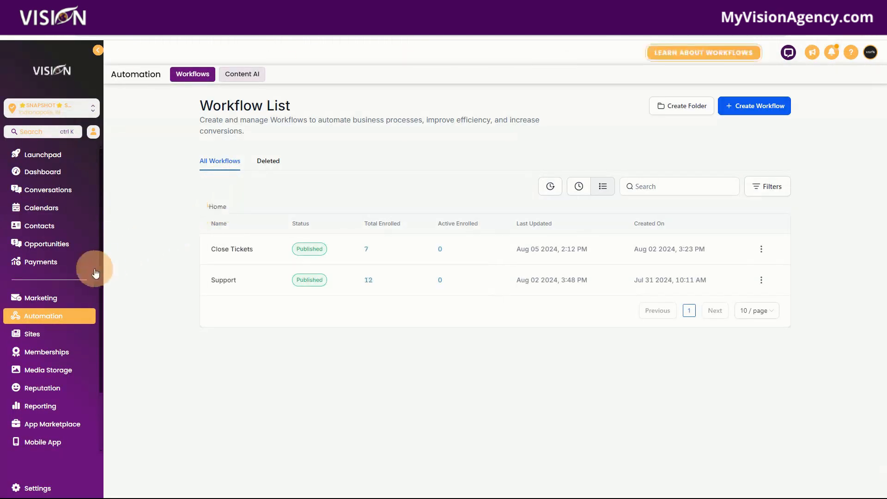
{"action": "left_click", "coordinate": [46, 243]}
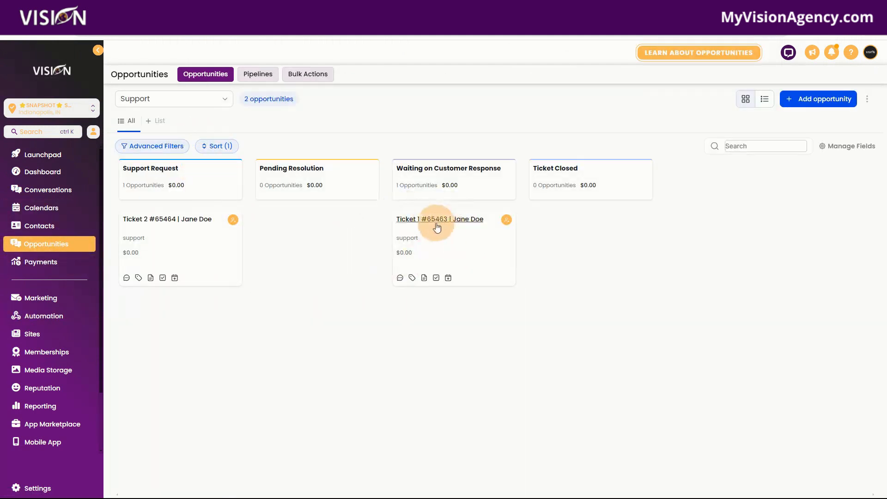
{"action": "left_click_drag", "start_coordinate": [444, 248], "coordinate": [590, 247]}
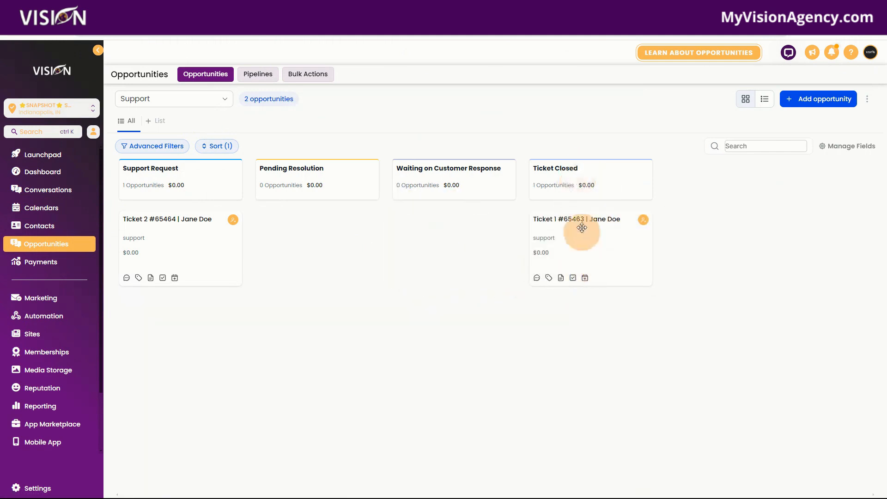
Check the ticket number, Support URL and Support Issue in the Ticket 1 opportunity's Support details, and close it without changes
{"action": "left_click", "coordinate": [591, 251]}
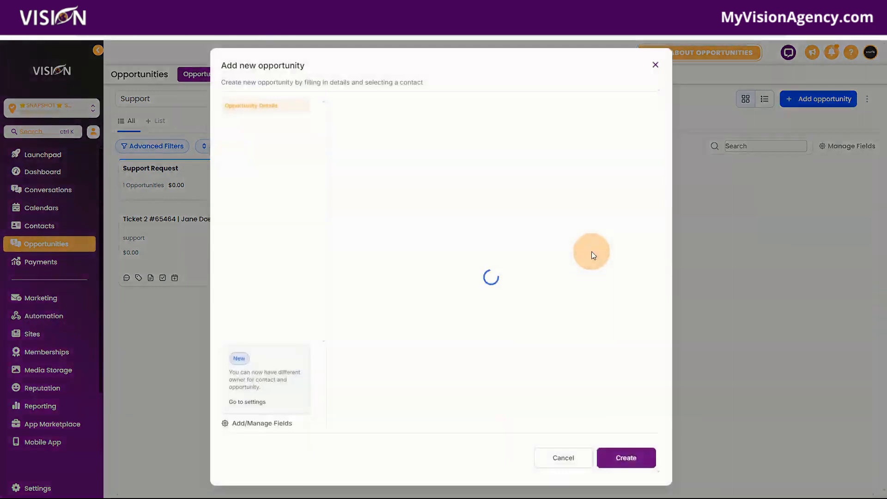
{"action": "left_click", "coordinate": [234, 120]}
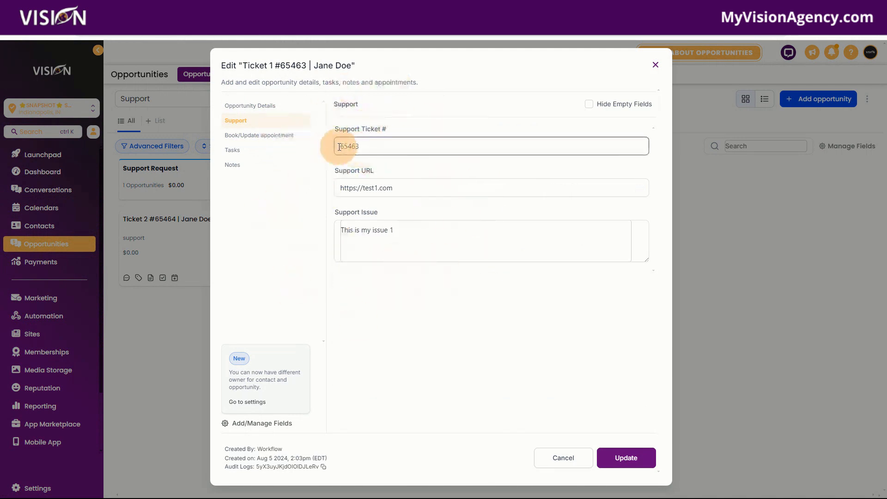
{"action": "left_click_drag", "start_coordinate": [340, 147], "coordinate": [396, 147]}
{"action": "left_click_drag", "start_coordinate": [419, 190], "coordinate": [322, 188]}
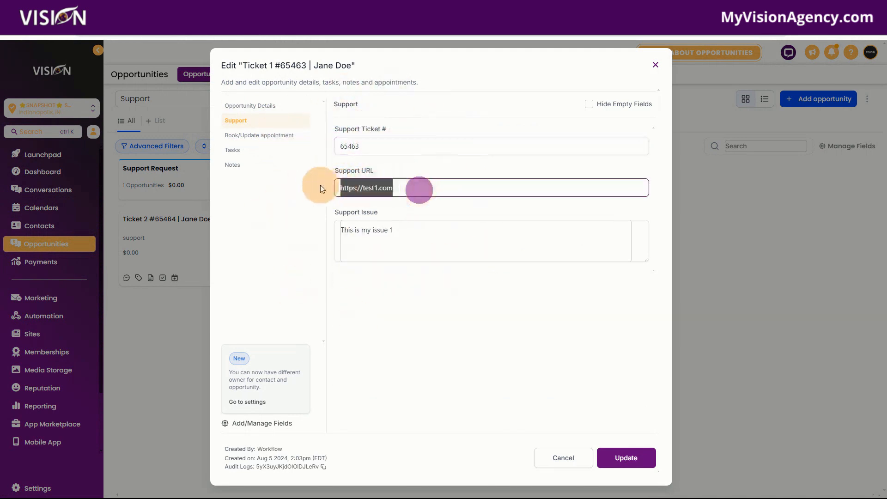
{"action": "left_click_drag", "start_coordinate": [422, 234], "coordinate": [318, 232]}
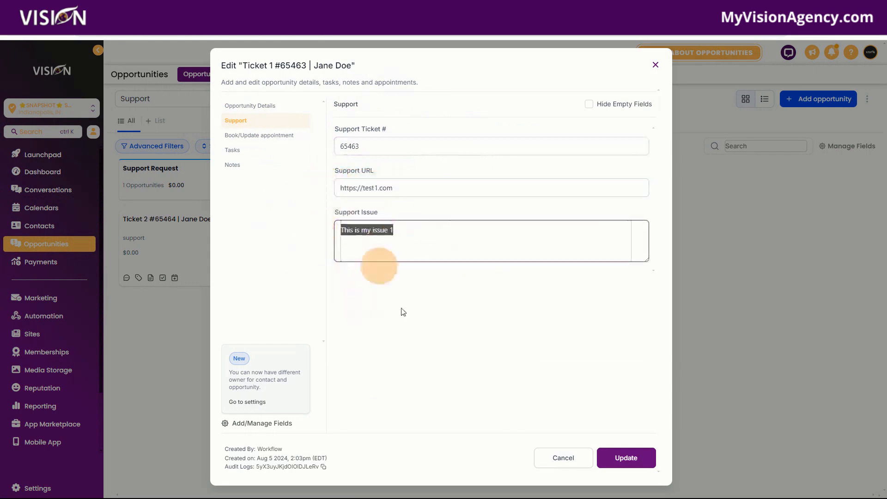
{"action": "left_click", "coordinate": [657, 67]}
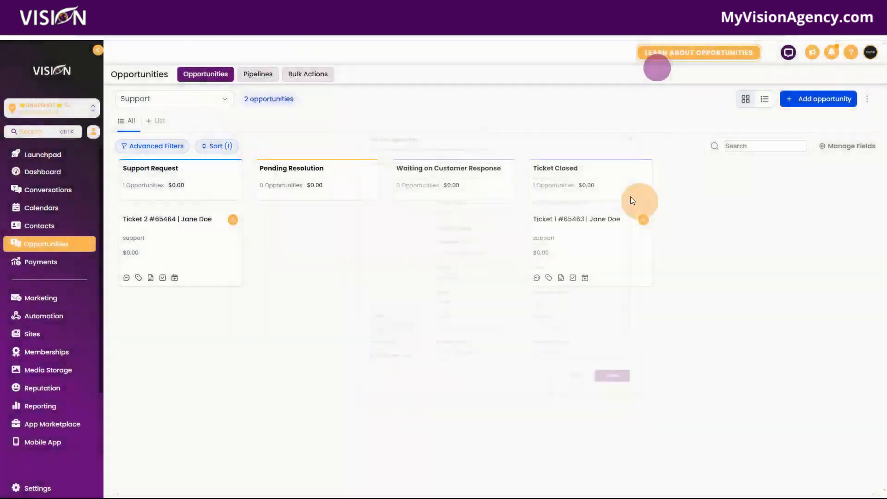
Open the contact of the closed Ticket 1 opportunity and compare its general, Ticket #1 and Ticket #2 support fields
{"action": "left_click", "coordinate": [572, 224]}
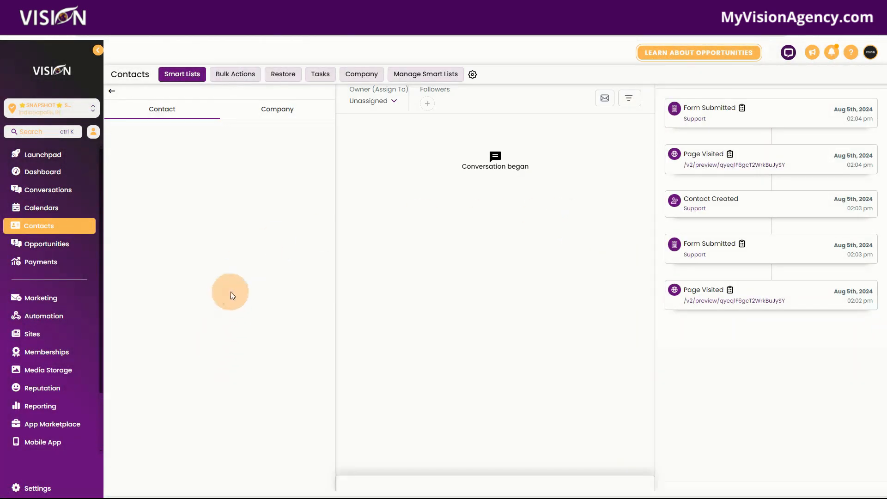
{"action": "scroll", "coordinate": [236, 291], "scroll_direction": "down", "scroll_amount": 10}
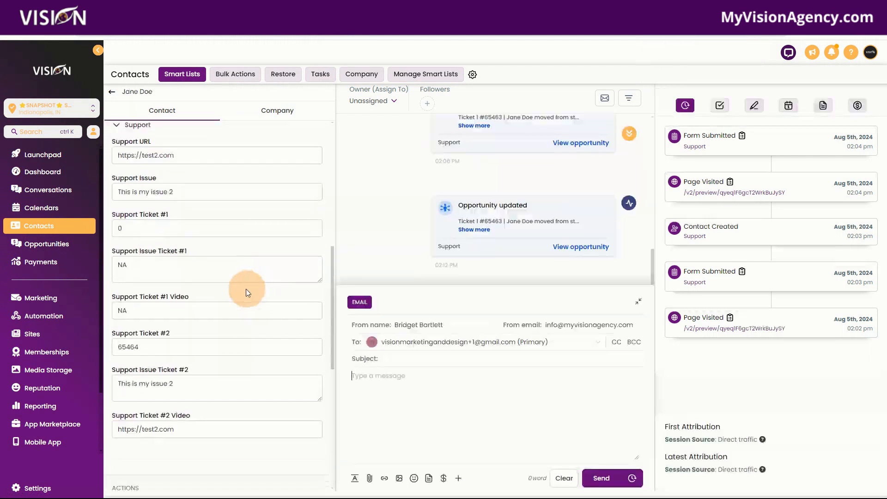
{"action": "scroll", "coordinate": [169, 251], "scroll_direction": "up", "scroll_amount": 1}
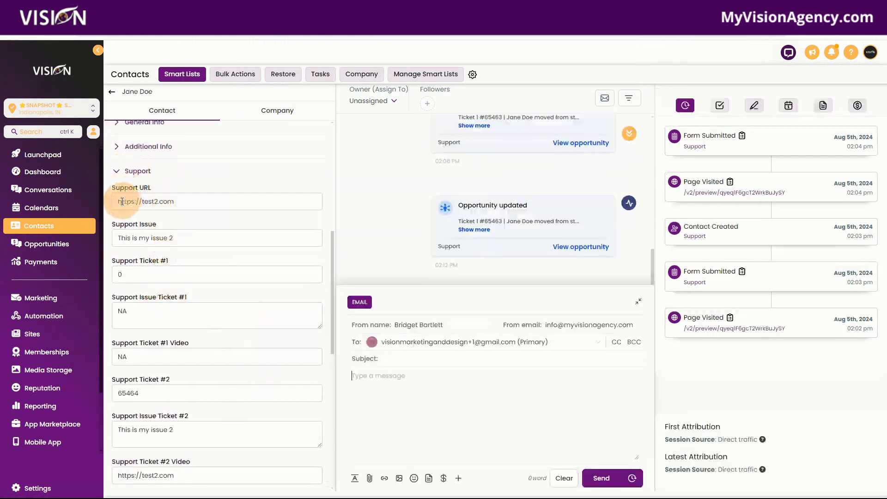
{"action": "left_click_drag", "start_coordinate": [112, 187], "coordinate": [153, 190]}
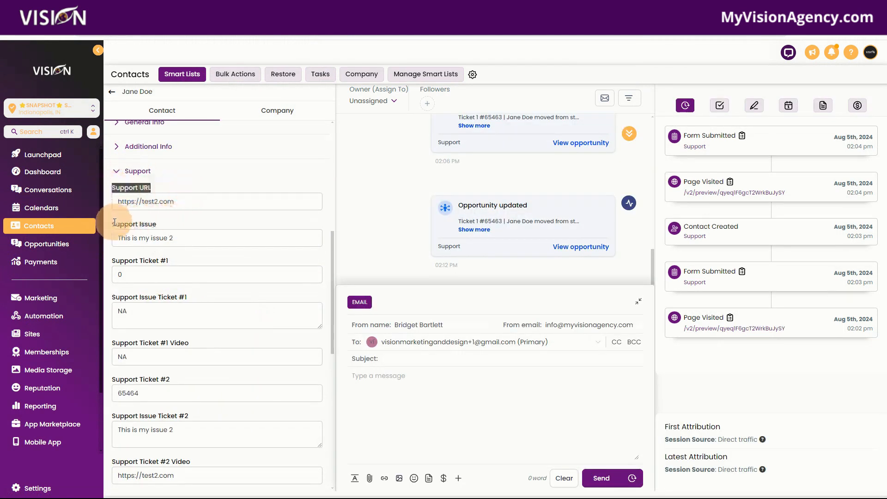
{"action": "left_click_drag", "start_coordinate": [113, 224], "coordinate": [215, 228]}
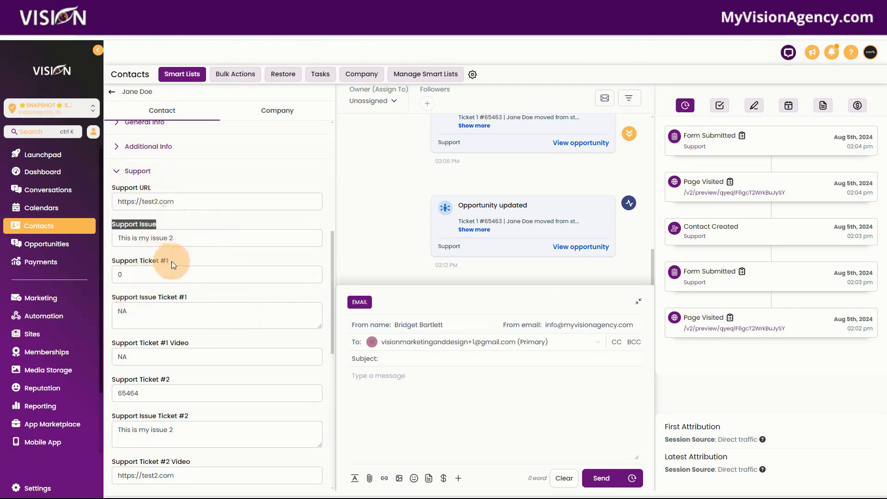
{"action": "left_click_drag", "start_coordinate": [171, 262], "coordinate": [187, 287]}
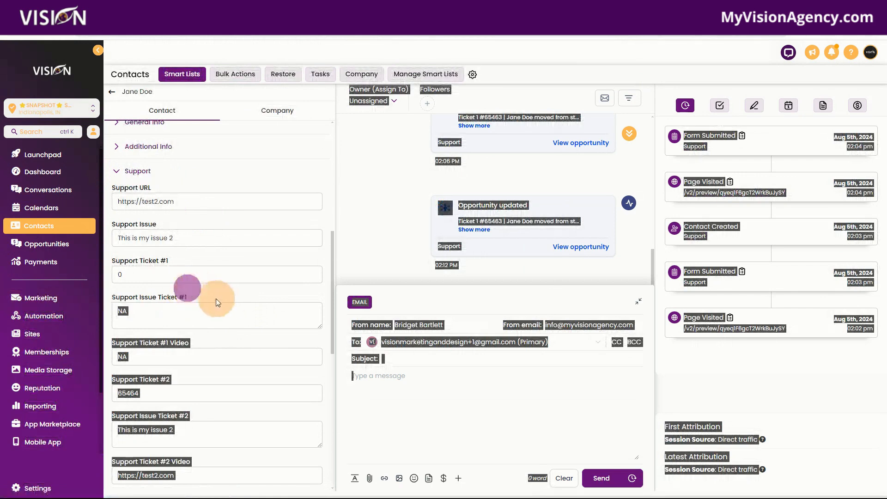
{"action": "left_click", "coordinate": [175, 294]}
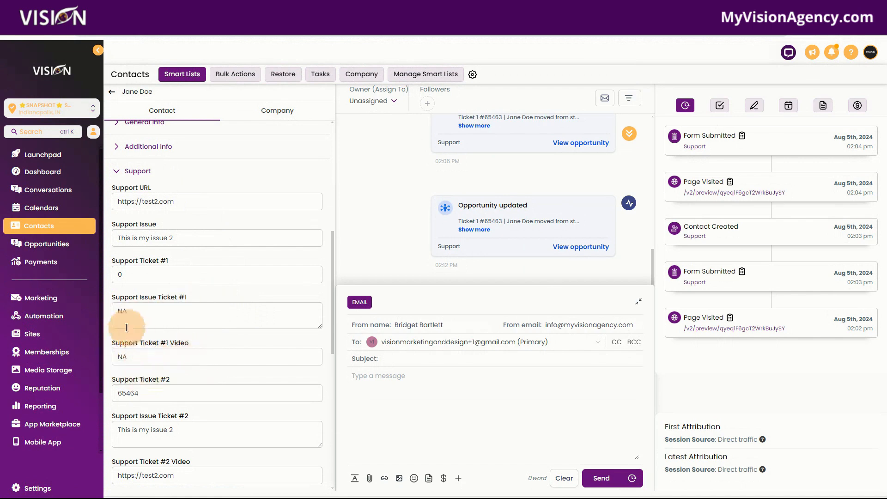
{"action": "scroll", "coordinate": [217, 415], "scroll_direction": "down", "scroll_amount": 3}
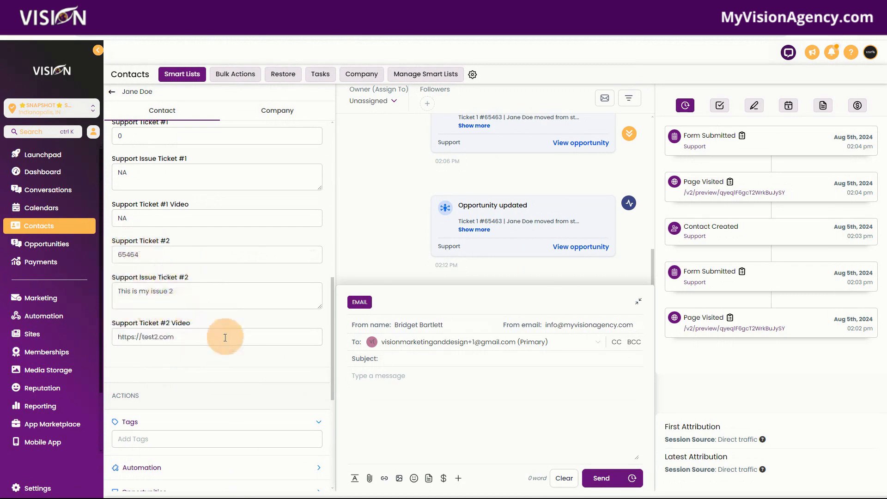
Return to the Support pipeline and move the Ticket 2 opportunity to the Ticket Closed stage
{"action": "scroll", "coordinate": [212, 335], "scroll_direction": "up", "scroll_amount": 3}
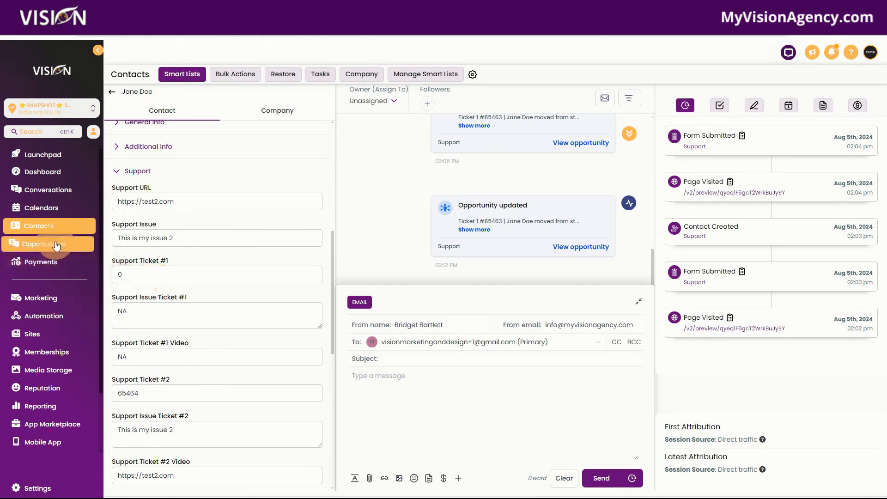
{"action": "left_click", "coordinate": [72, 246]}
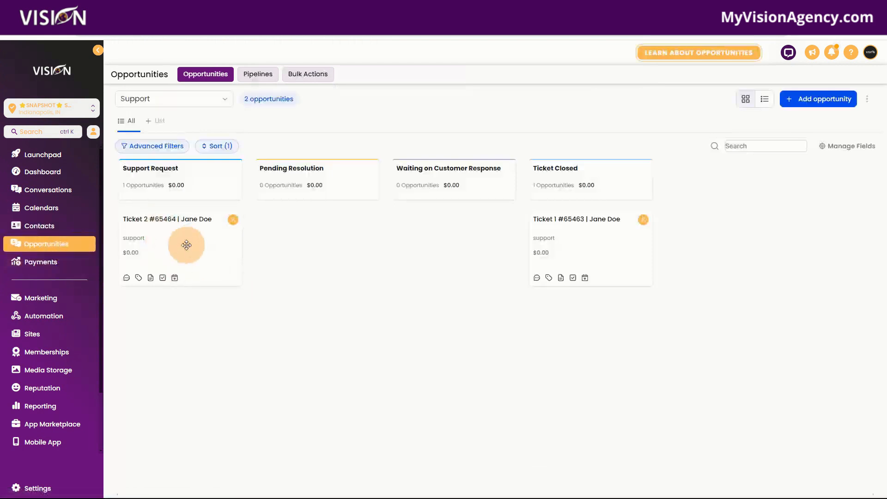
{"action": "left_click_drag", "start_coordinate": [172, 242], "coordinate": [560, 251]}
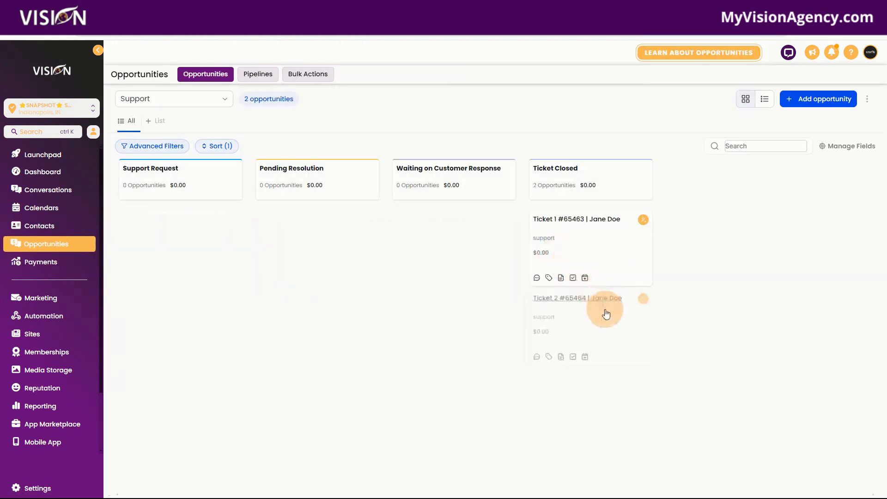
Check the ticket number, Support URL and Support Issue in the Ticket 2 opportunity's Support details, and close it without changes
{"action": "left_click", "coordinate": [584, 321]}
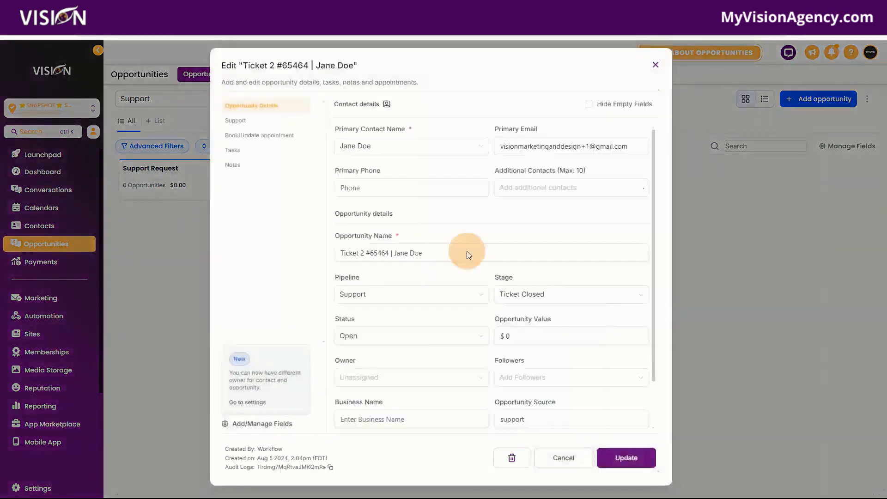
{"action": "left_click", "coordinate": [242, 119]}
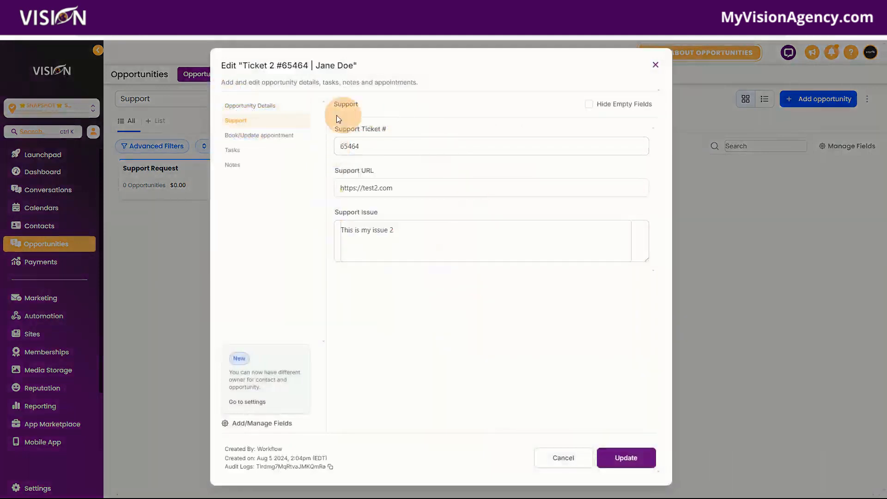
{"action": "left_click", "coordinate": [656, 67]}
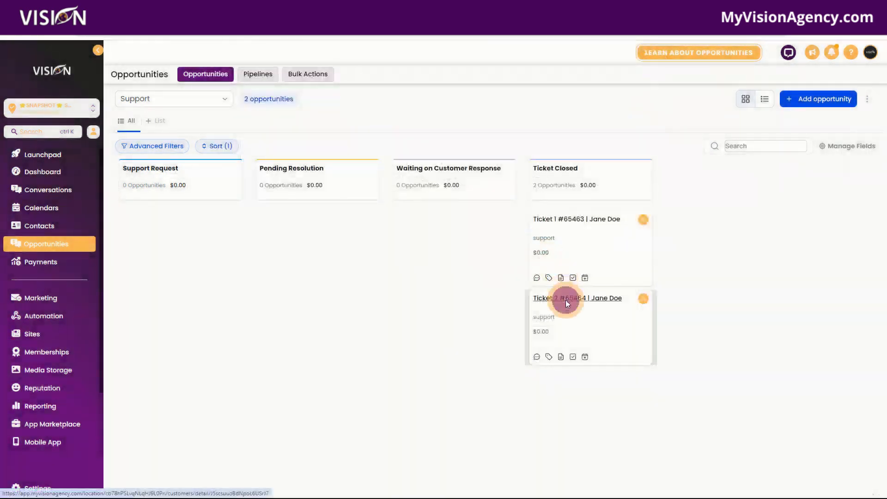
Open the contact of the closed Ticket 2 opportunity and check its Ticket #1 and Ticket #2 support fields
{"action": "left_click", "coordinate": [566, 300]}
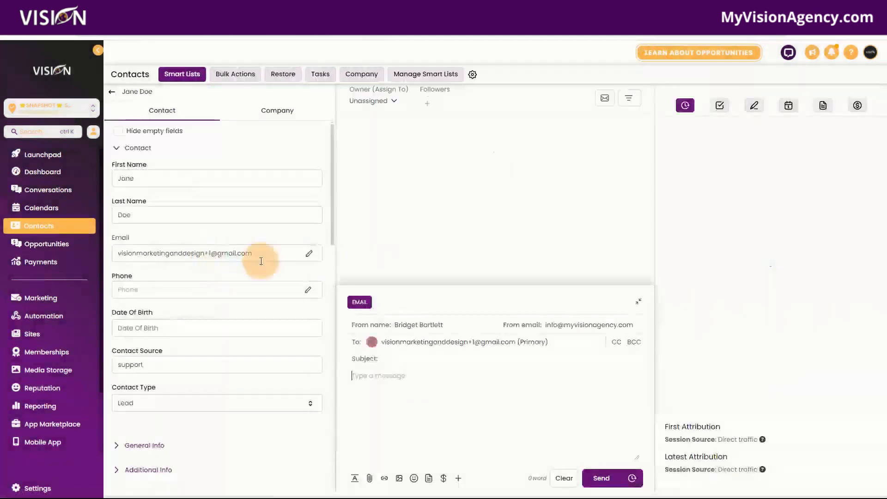
{"action": "scroll", "coordinate": [212, 256], "scroll_direction": "down", "scroll_amount": 10}
{"action": "scroll", "coordinate": [219, 296], "scroll_direction": "up", "scroll_amount": 5}
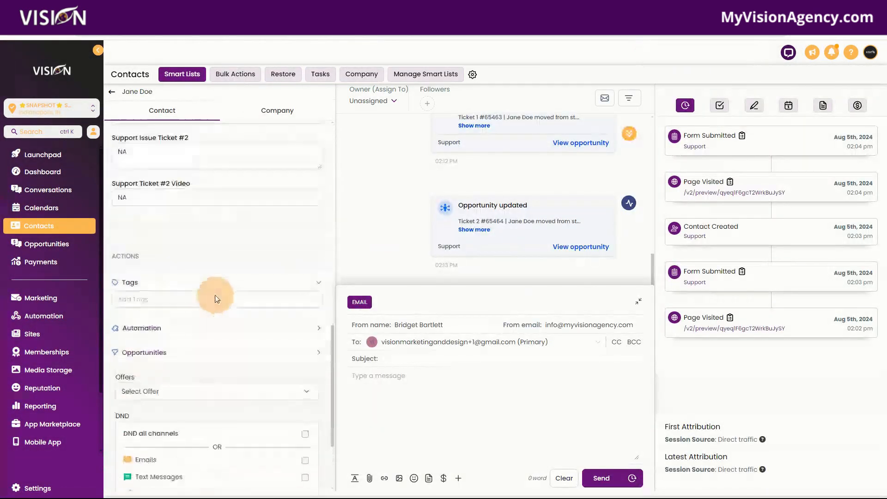
{"action": "scroll", "coordinate": [163, 245], "scroll_direction": "up", "scroll_amount": 2}
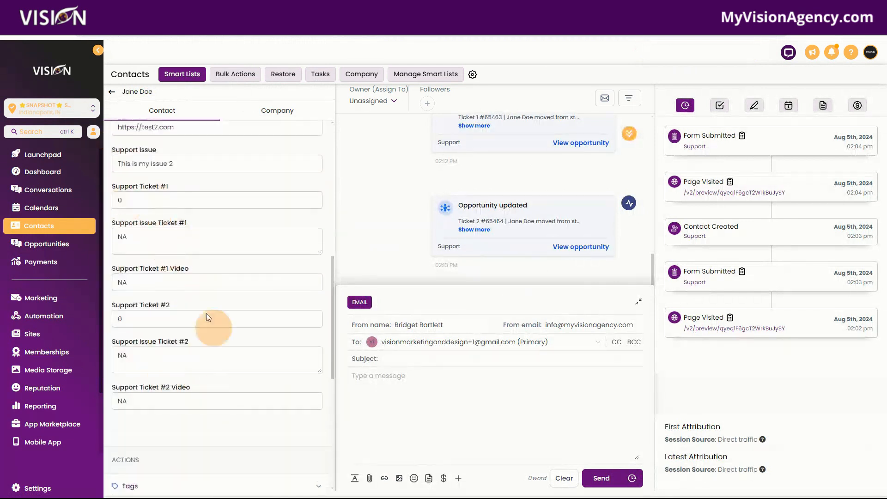
Leave the contact record and open the Support workflow at the end of its two ticket branches
{"action": "left_click", "coordinate": [46, 249]}
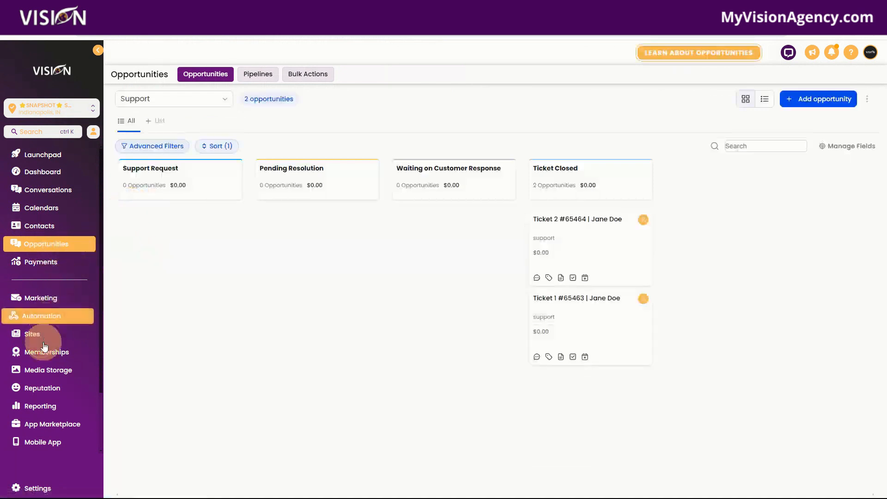
{"action": "left_click", "coordinate": [34, 315]}
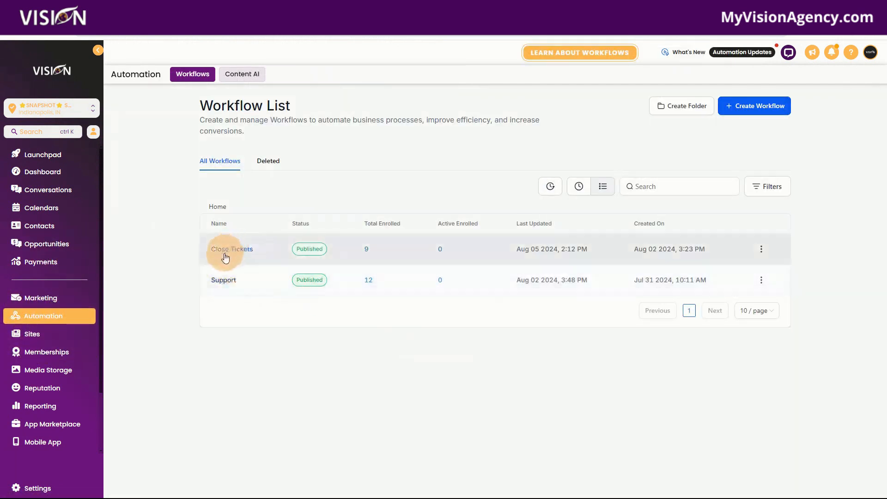
{"action": "left_click", "coordinate": [226, 280]}
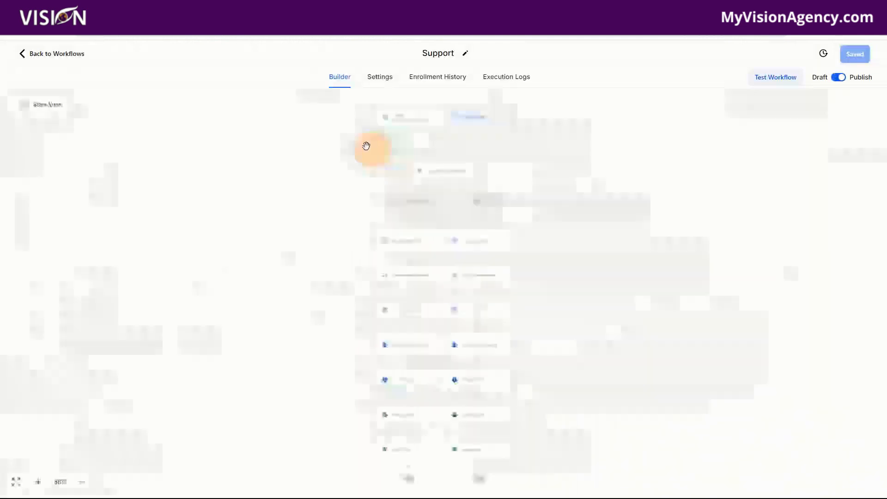
{"action": "scroll", "coordinate": [601, 360], "scroll_direction": "down", "scroll_amount": 5}
{"action": "scroll", "coordinate": [599, 360], "scroll_direction": "down", "scroll_amount": 3}
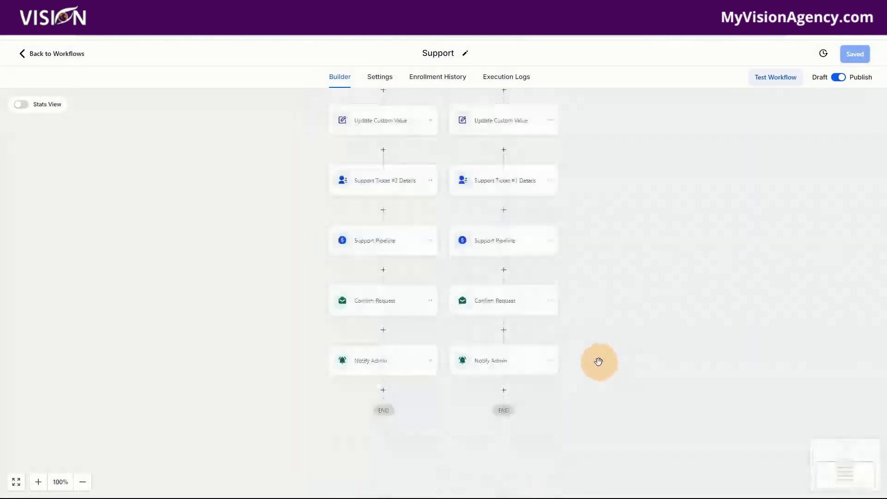
{"action": "left_click", "coordinate": [381, 370]}
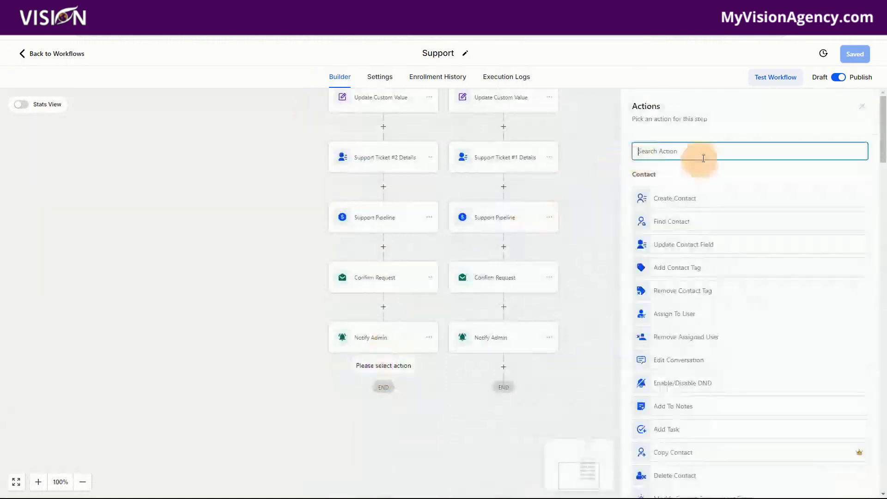
{"action": "type", "text": "notre"}
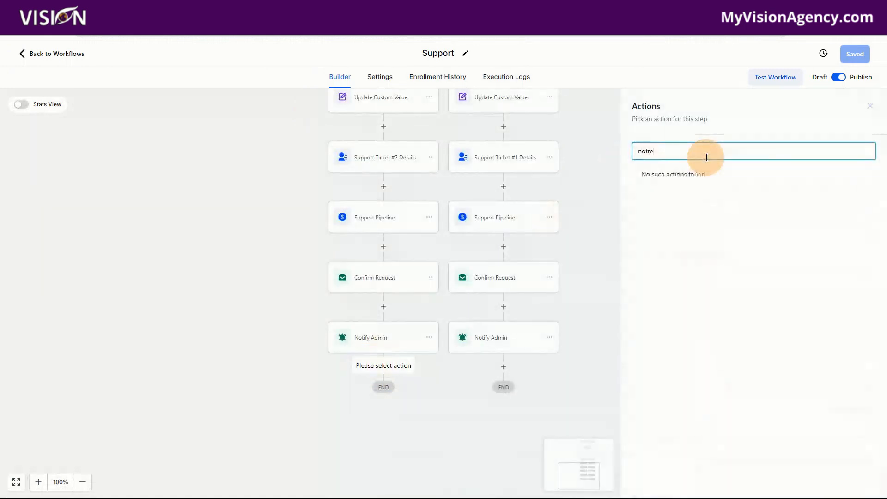
{"action": "key", "text": "BackSpace"}
{"action": "key", "text": "BackSpace"}
{"action": "type", "text": "e"}
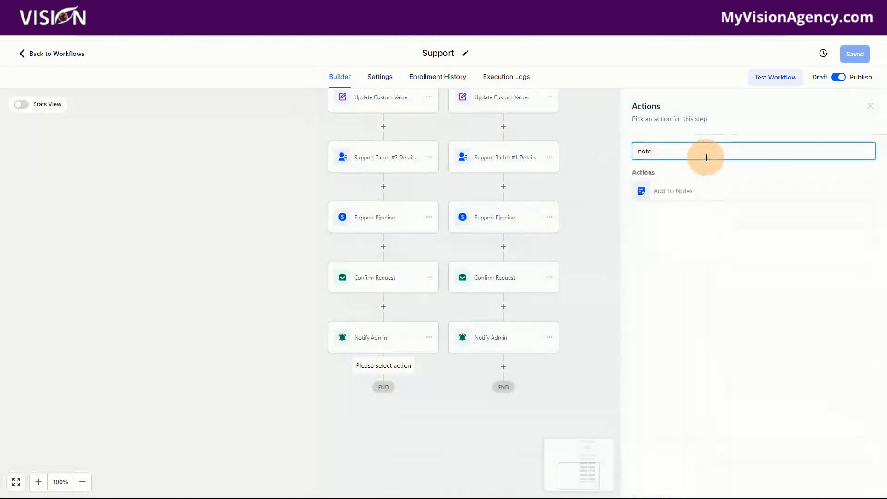
{"action": "left_click", "coordinate": [663, 190]}
{"action": "left_click", "coordinate": [658, 248]}
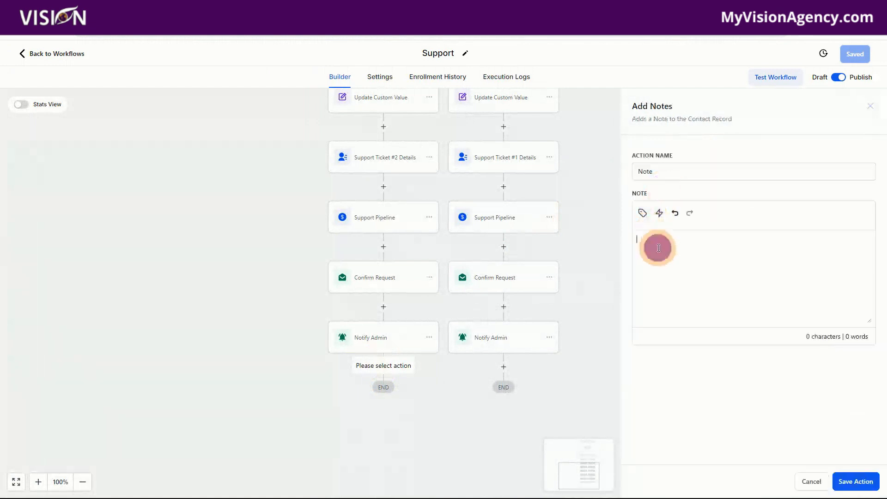
{"action": "left_click", "coordinate": [643, 213]}
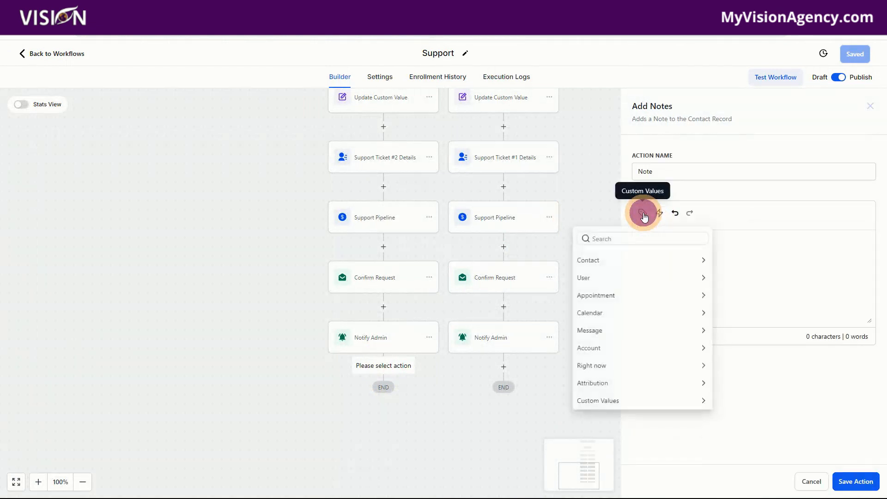
Copy the Name to Video URL lines from the Ticket #2 branch's Notify Admin message, and cancel out of that action
{"action": "left_click", "coordinate": [375, 341]}
{"action": "scroll", "coordinate": [777, 384], "scroll_direction": "down", "scroll_amount": 6}
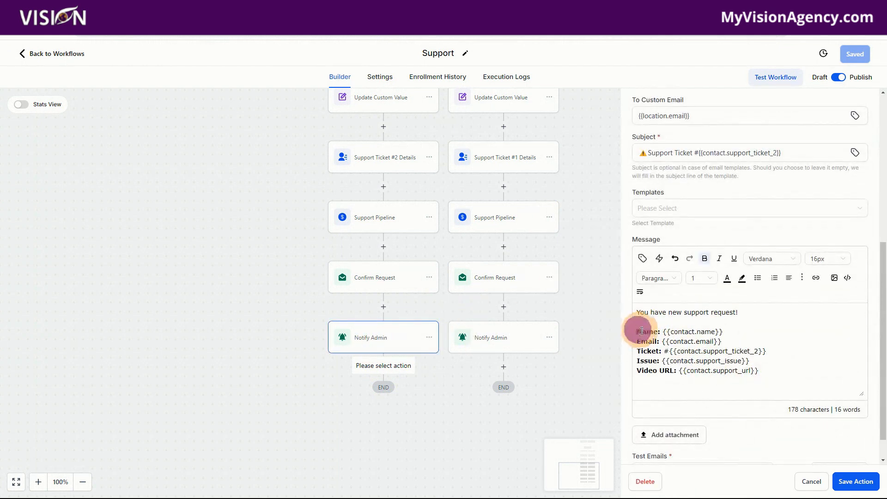
{"action": "left_click_drag", "start_coordinate": [642, 331], "coordinate": [797, 375]}
{"action": "key", "text": "ctrl+c"}
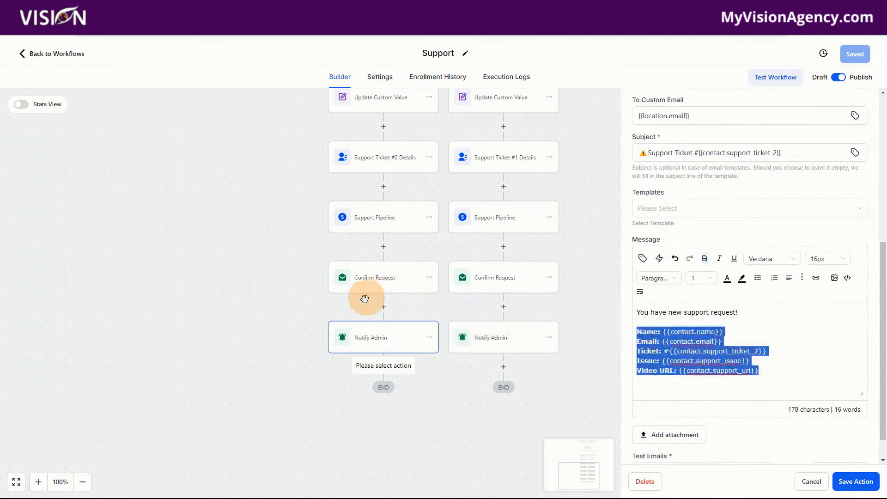
{"action": "left_click", "coordinate": [815, 480]}
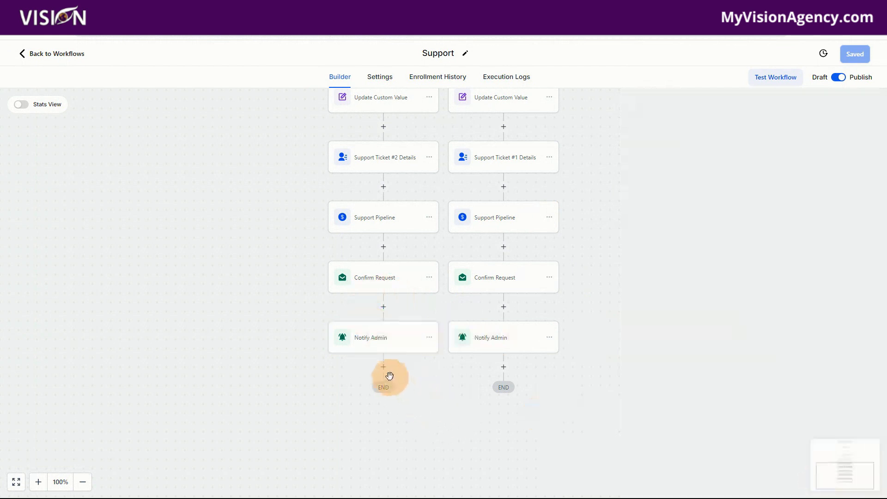
Add an Add To Notes action after the Ticket #2 branch's Notify Admin, paste the copied ticket lines as its note, and save action and workflow
{"action": "left_click", "coordinate": [383, 366]}
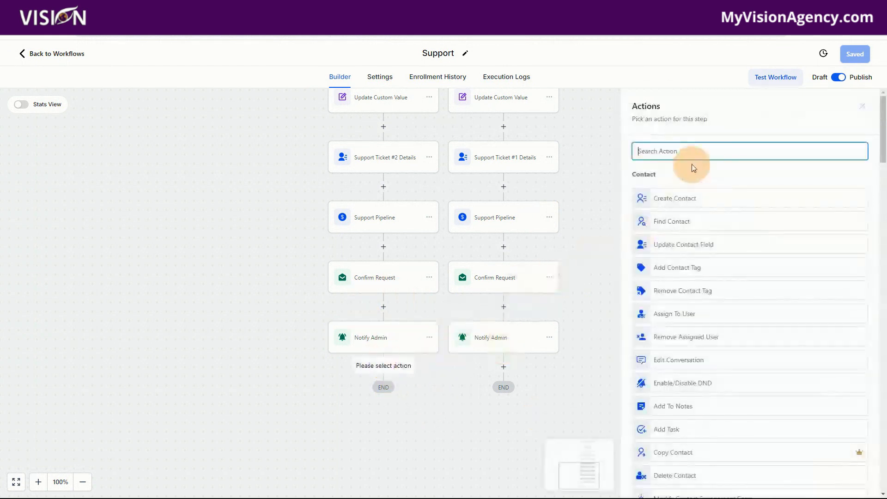
{"action": "type", "text": "note"}
{"action": "left_click", "coordinate": [655, 206]}
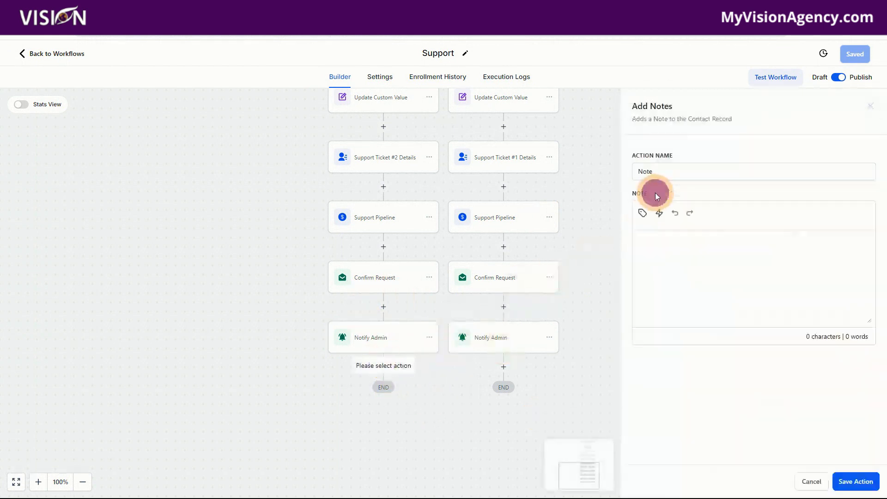
{"action": "left_click", "coordinate": [651, 245]}
{"action": "key", "text": "ctrl+v"}
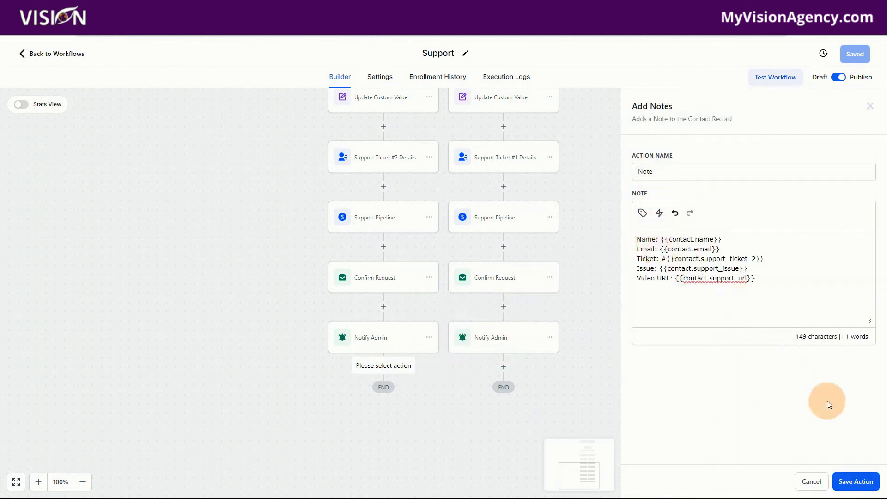
{"action": "left_click", "coordinate": [855, 481]}
{"action": "left_click", "coordinate": [861, 60]}
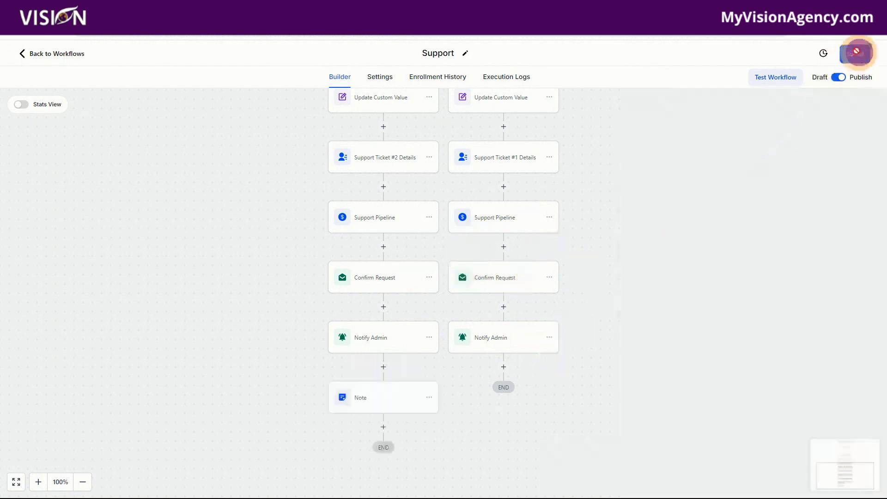
Review the ticket detail lines in the Ticket #2 branch's Note action, and return to the workflow list
{"action": "left_click", "coordinate": [502, 366]}
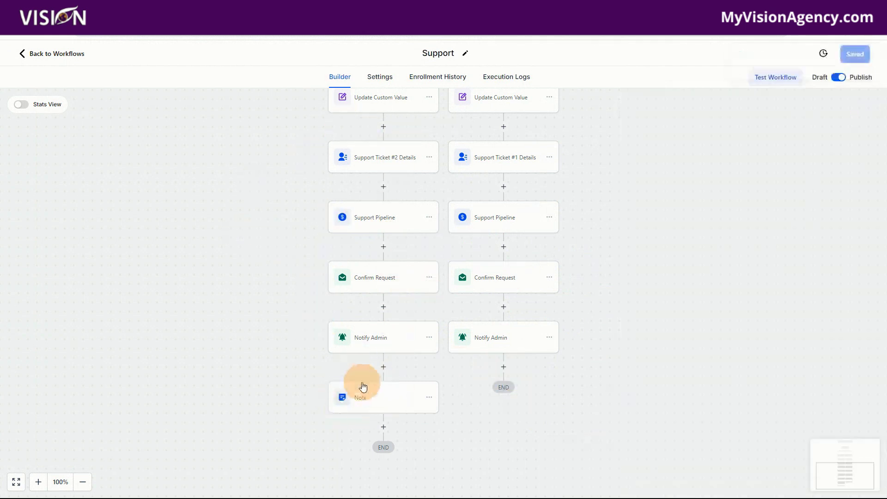
{"action": "left_click", "coordinate": [383, 401]}
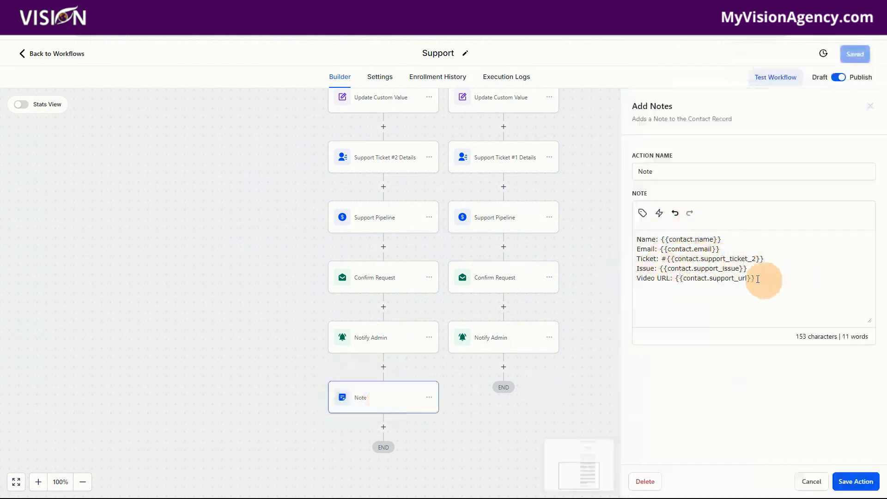
{"action": "left_click", "coordinate": [66, 54]}
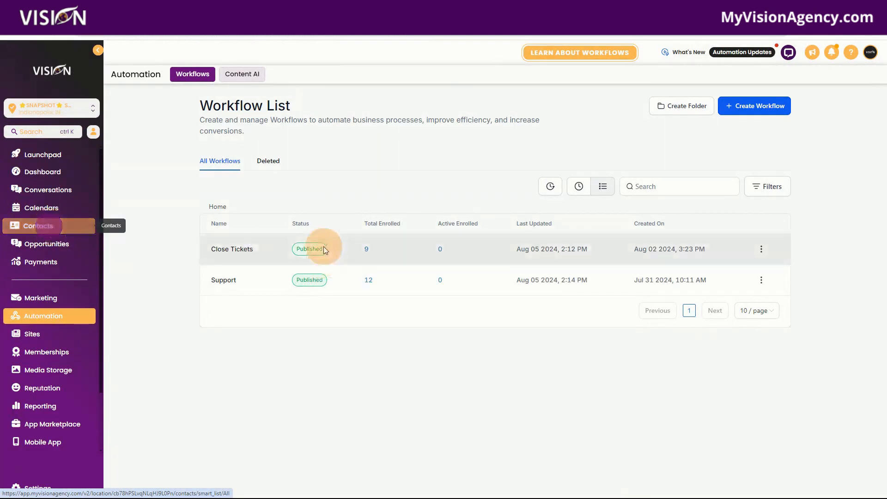
Open the test contact's record from the contact list and view its notes
{"action": "left_click", "coordinate": [43, 226]}
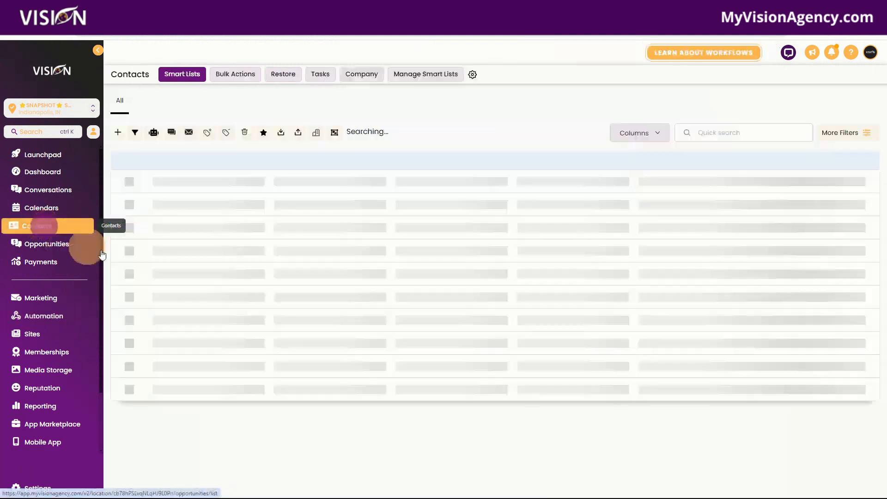
{"action": "left_click", "coordinate": [199, 199]}
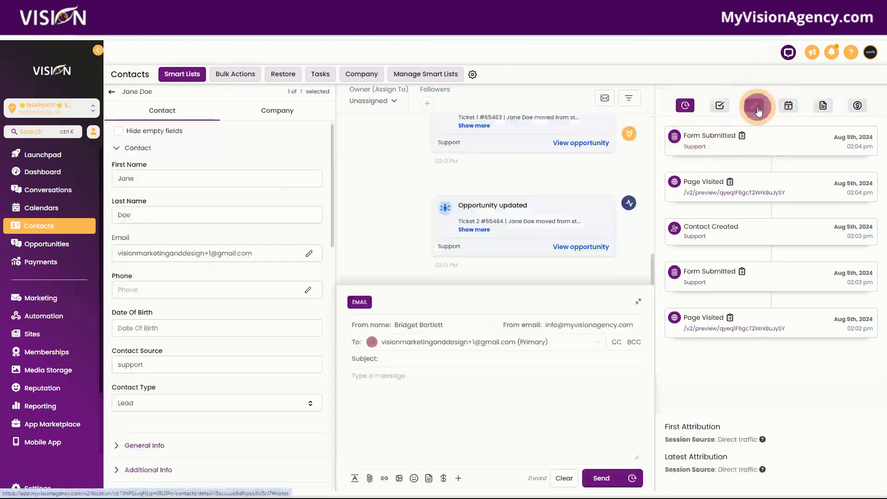
{"action": "left_click", "coordinate": [755, 107]}
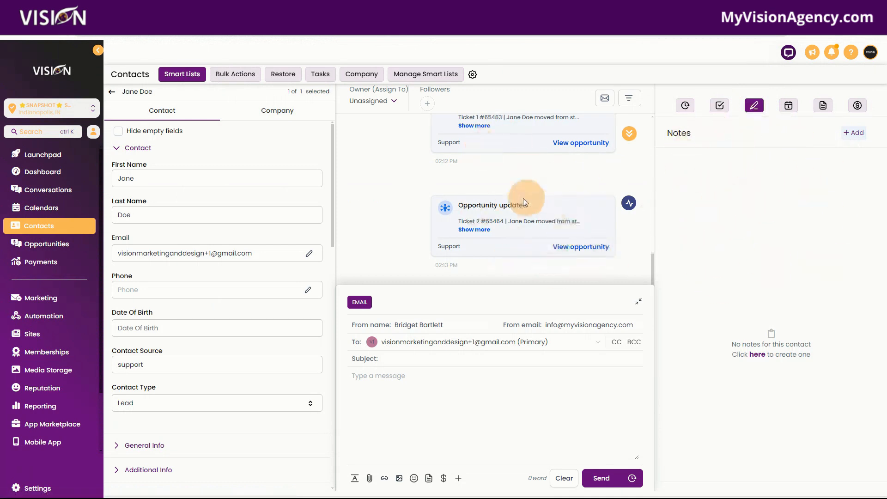
Reopen the closed Ticket 1 opportunity in the Support pipeline, review its Support details, and close it without changes
{"action": "left_click", "coordinate": [69, 244]}
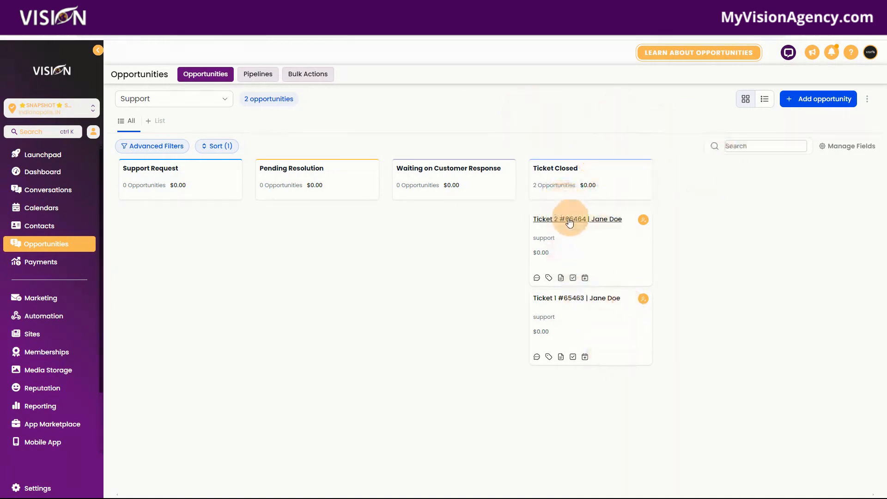
{"action": "left_click", "coordinate": [591, 318]}
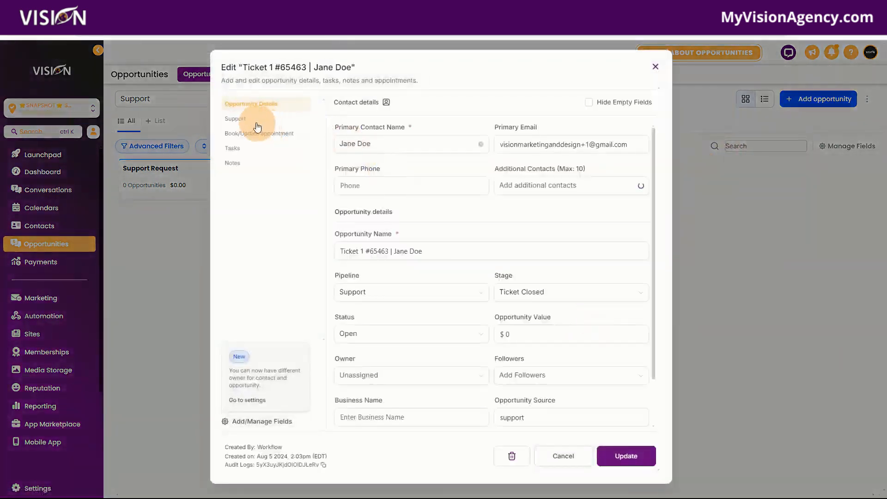
{"action": "left_click", "coordinate": [250, 119]}
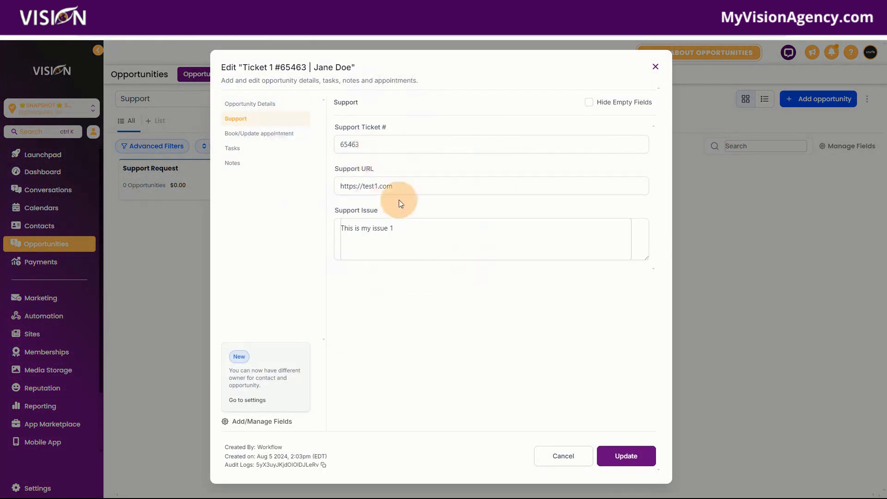
{"action": "left_click", "coordinate": [605, 139]}
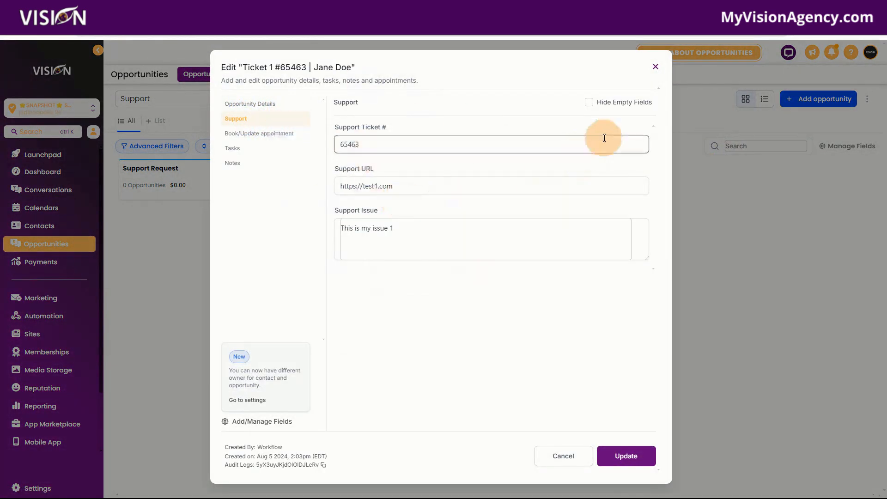
Leave the ticket unchanged, switch to the community site's Visionary Resellers group and browse its discussion posts for the support ticketing snapshot
{"action": "left_click", "coordinate": [653, 69]}
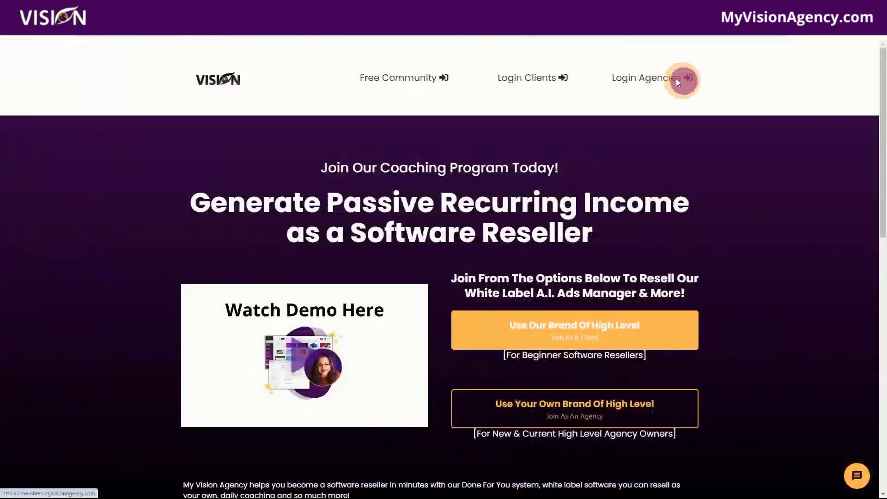
{"action": "left_click", "coordinate": [677, 80]}
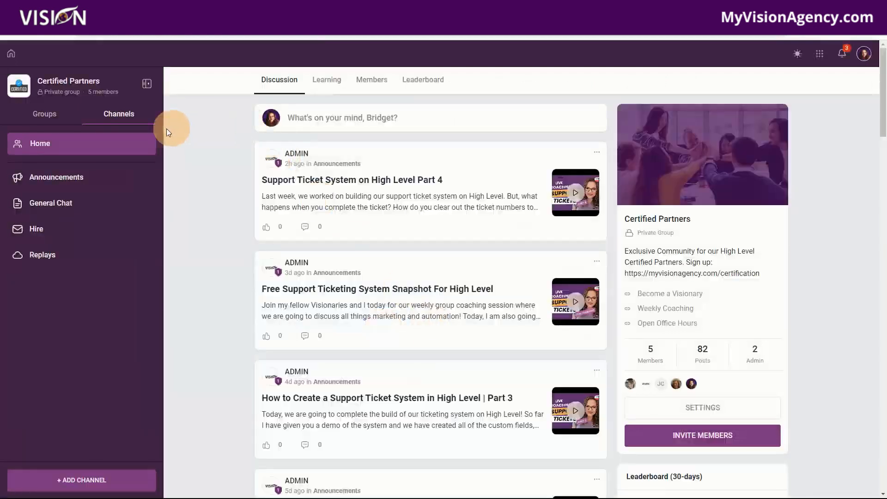
{"action": "left_click", "coordinate": [41, 115]}
{"action": "left_click", "coordinate": [44, 178]}
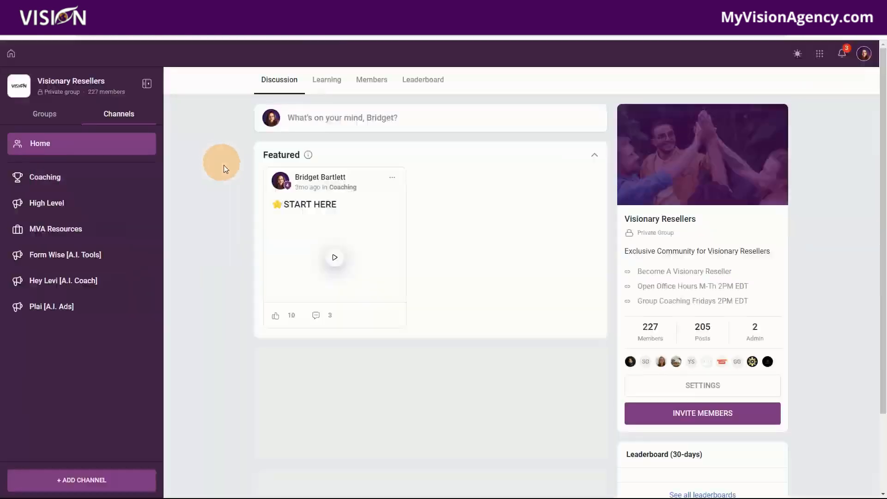
{"action": "scroll", "coordinate": [464, 462], "scroll_direction": "down", "scroll_amount": 5}
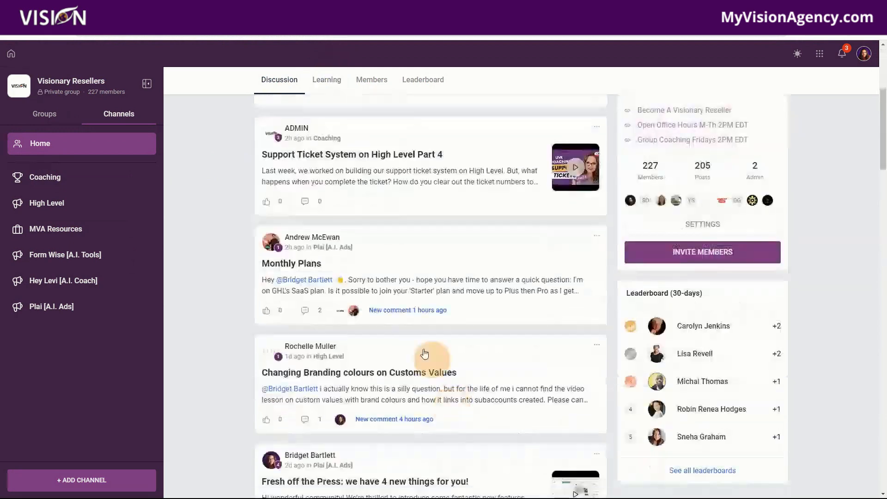
{"action": "scroll", "coordinate": [511, 403], "scroll_direction": "down", "scroll_amount": 5}
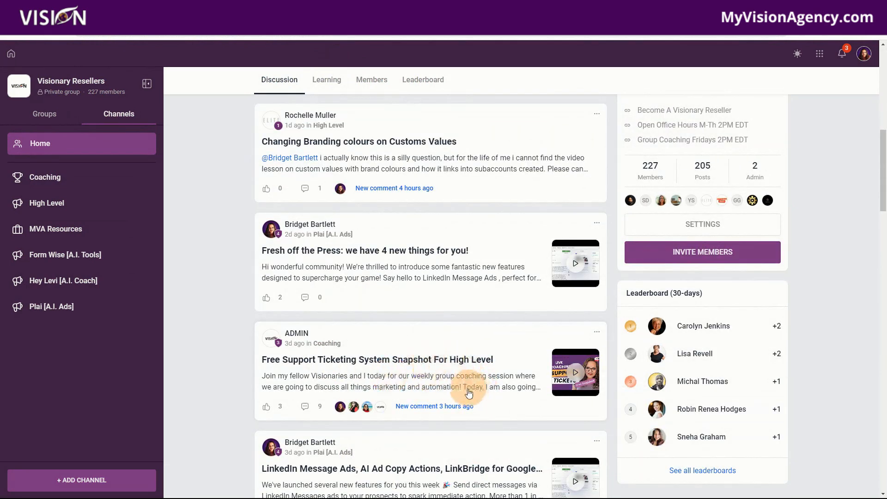
{"action": "scroll", "coordinate": [306, 175], "scroll_direction": "up", "scroll_amount": 10}
Open the Snapshots course from the Visionary Resellers group's learning area and view its Support Ticketing System lesson
{"action": "left_click", "coordinate": [329, 83]}
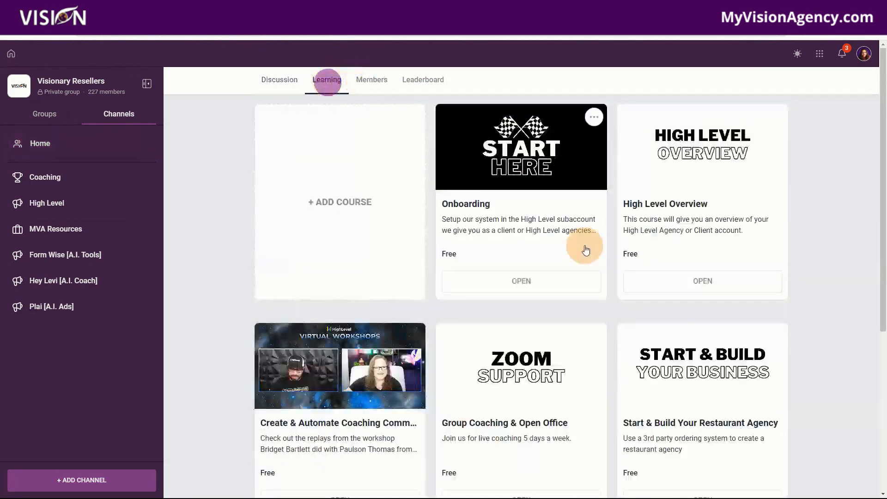
{"action": "scroll", "coordinate": [577, 360], "scroll_direction": "down", "scroll_amount": 5}
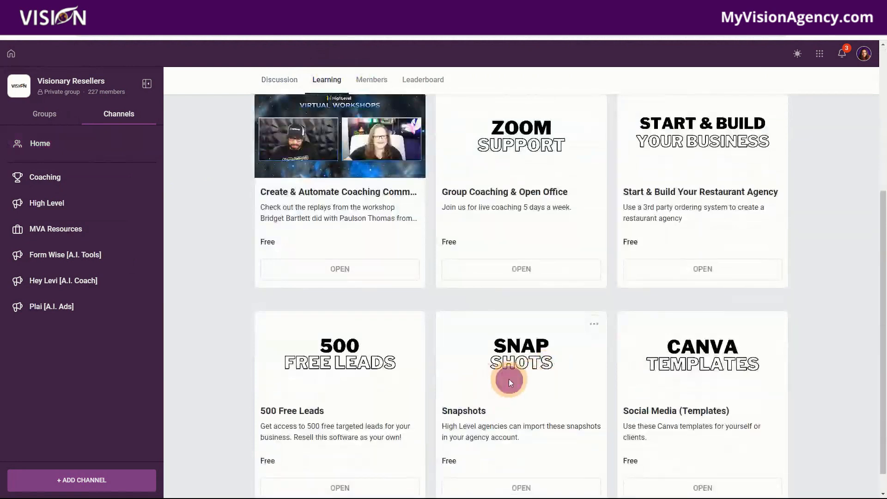
{"action": "left_click", "coordinate": [510, 382]}
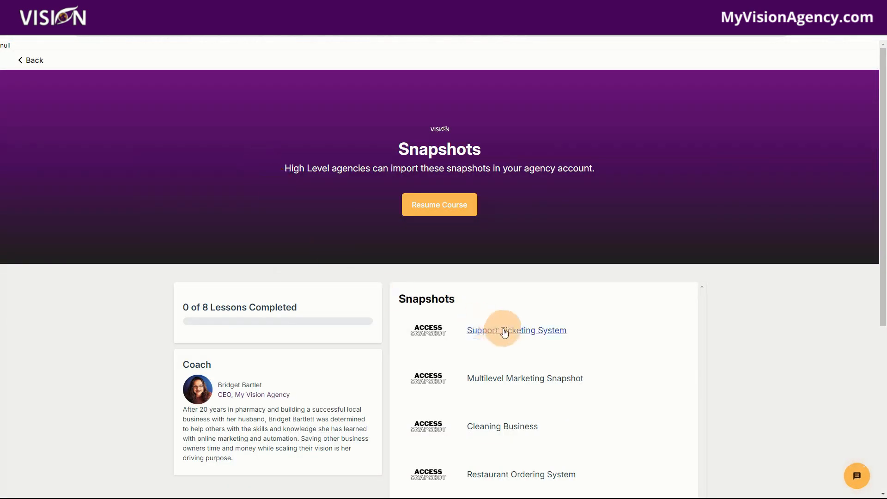
{"action": "left_click", "coordinate": [505, 329]}
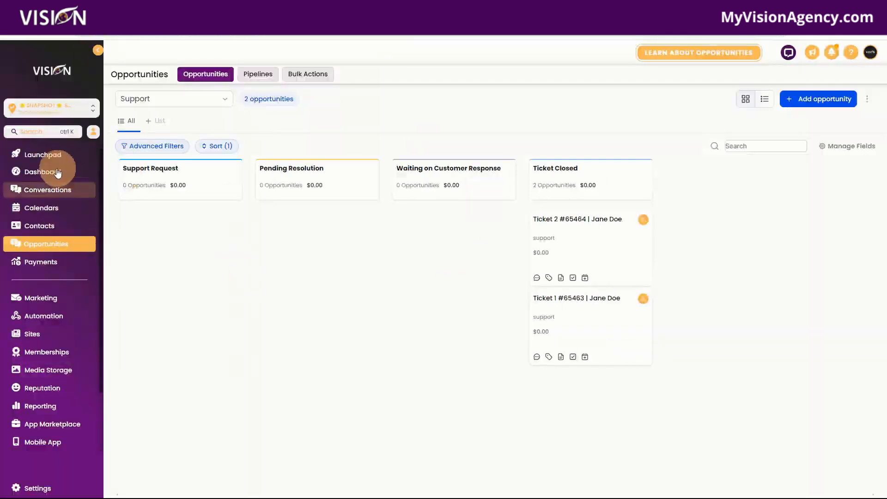
Return to the sub-account settings, open the Support Ticket custom value for editing, inspect its value, and close it without changes
{"action": "left_click", "coordinate": [45, 489]}
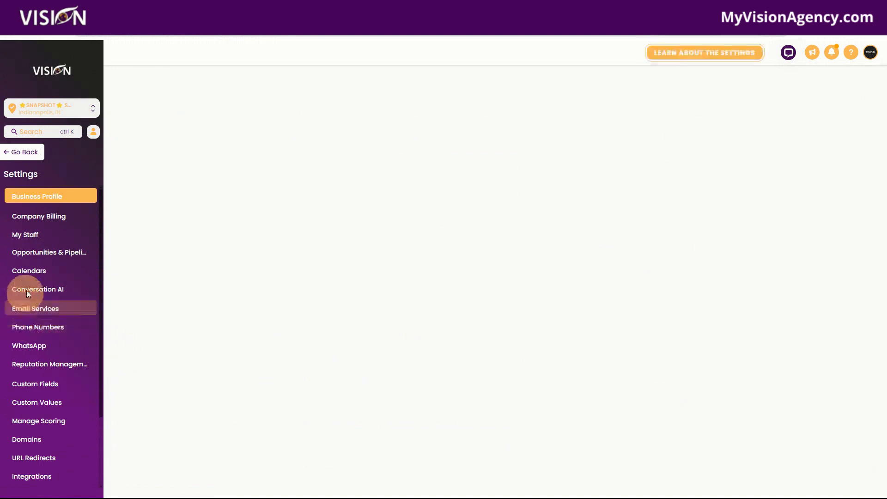
{"action": "left_click", "coordinate": [35, 403]}
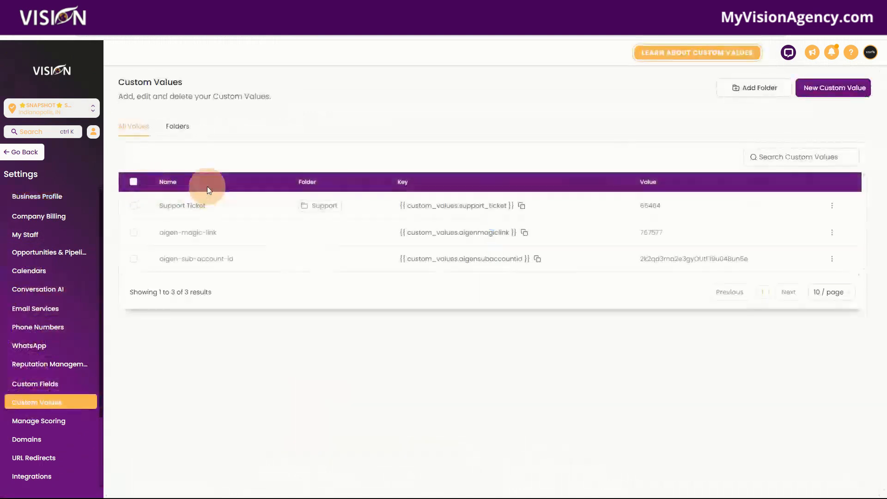
{"action": "left_click", "coordinate": [832, 206]}
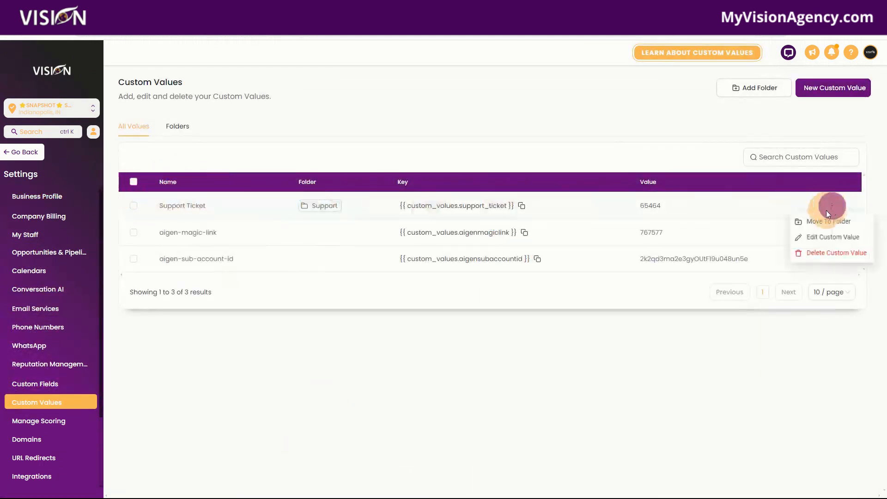
{"action": "left_click", "coordinate": [817, 238]}
{"action": "left_click_drag", "start_coordinate": [361, 276], "coordinate": [334, 277]}
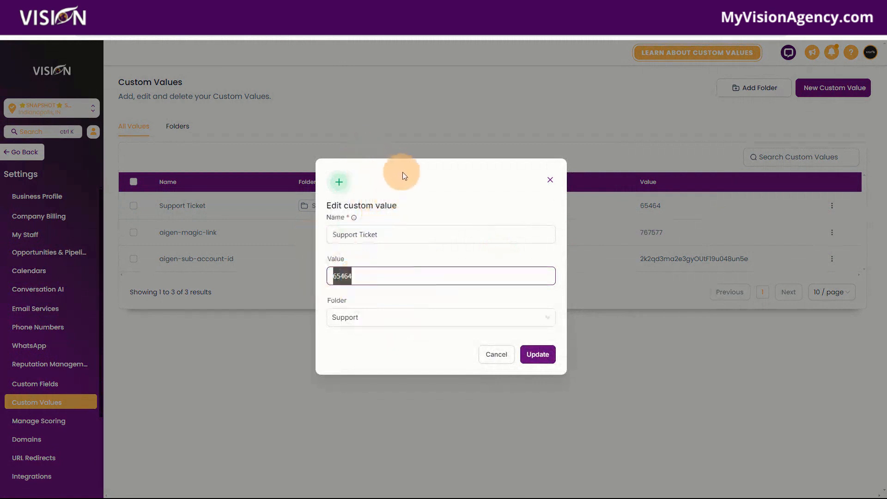
{"action": "left_click", "coordinate": [550, 180]}
Leave the settings, view the list of forms under Sites, and return to the opportunities
{"action": "left_click", "coordinate": [28, 157]}
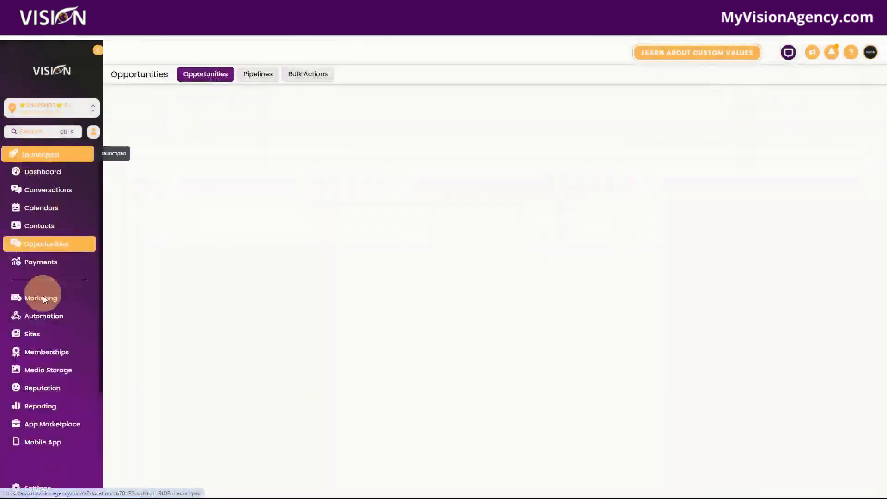
{"action": "left_click", "coordinate": [84, 338]}
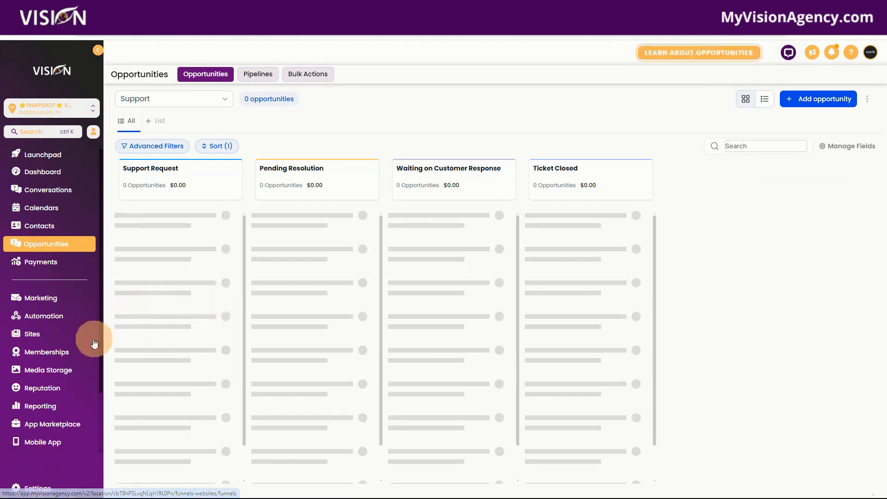
{"action": "left_click", "coordinate": [39, 340]}
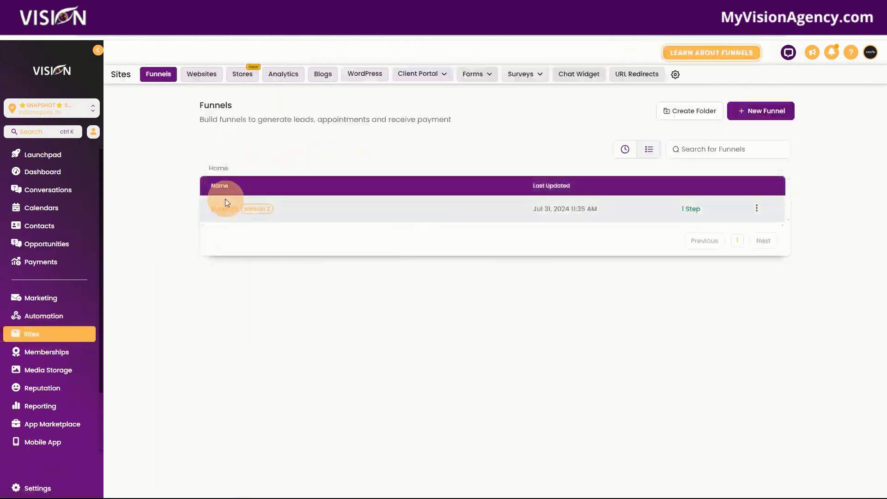
{"action": "mouse_move", "coordinate": [494, 70]}
{"action": "left_click", "coordinate": [456, 94]}
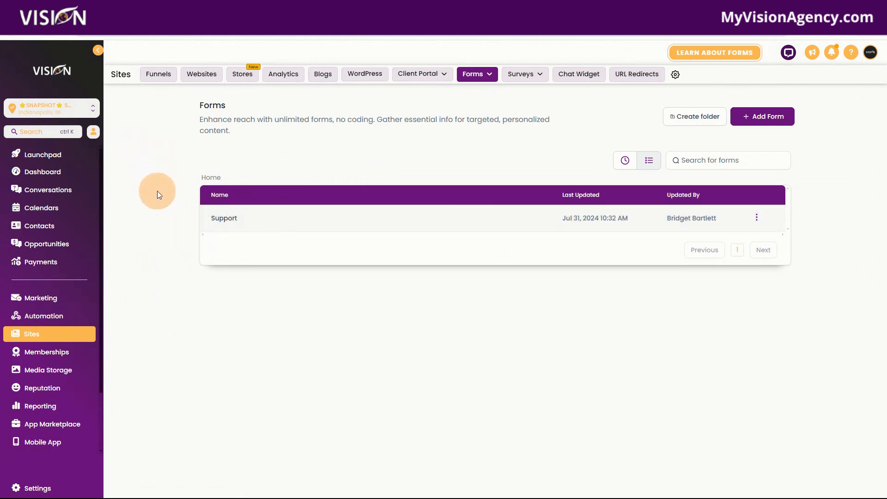
{"action": "left_click", "coordinate": [57, 244]}
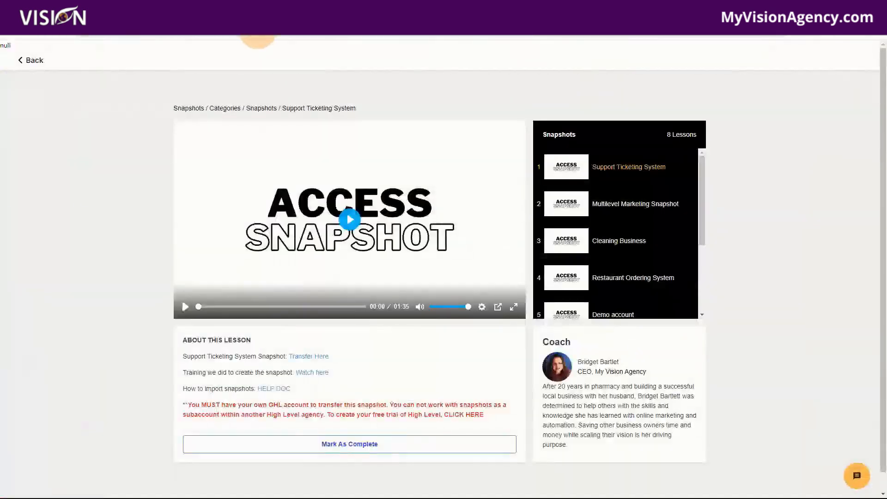
Load the myvisionagency.com home page in the browser from the Support Ticketing System lesson
{"action": "type", "text": "my"}
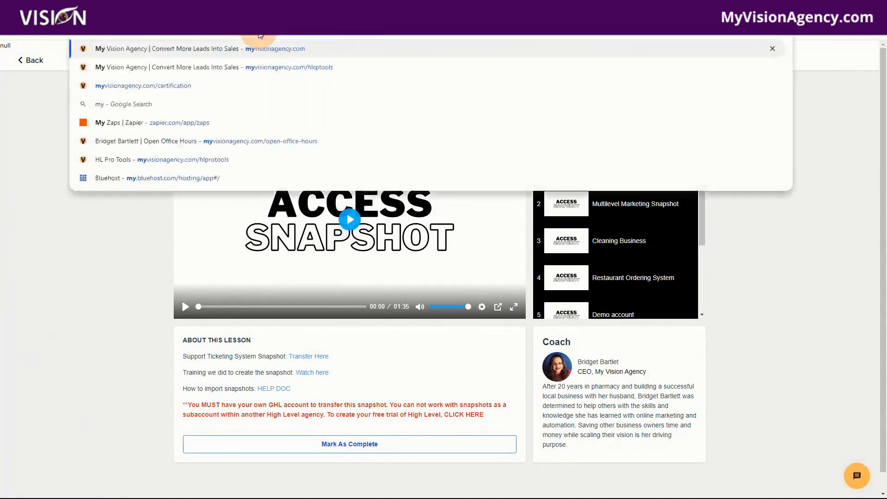
{"action": "key", "text": "Return"}
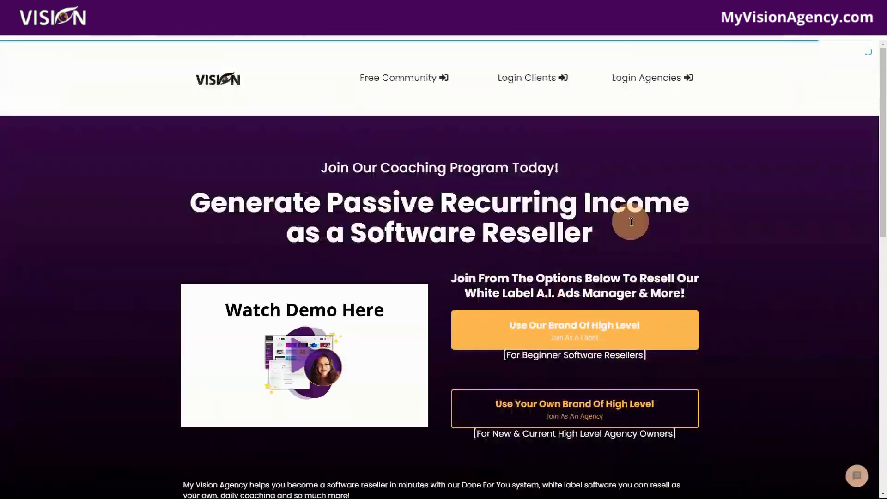